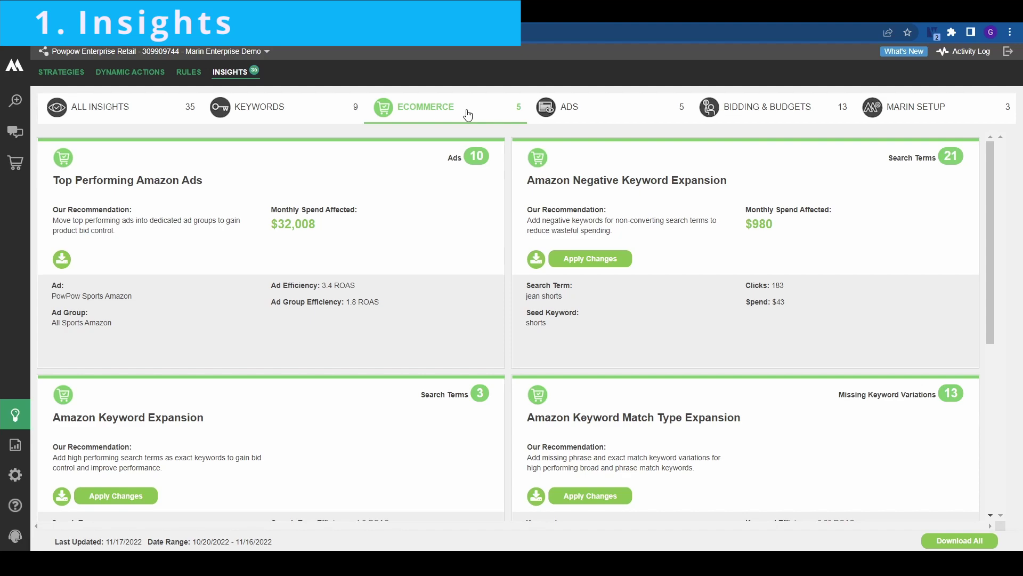
View the Ads insights and the Bidding & Budgets insights
click(572, 107)
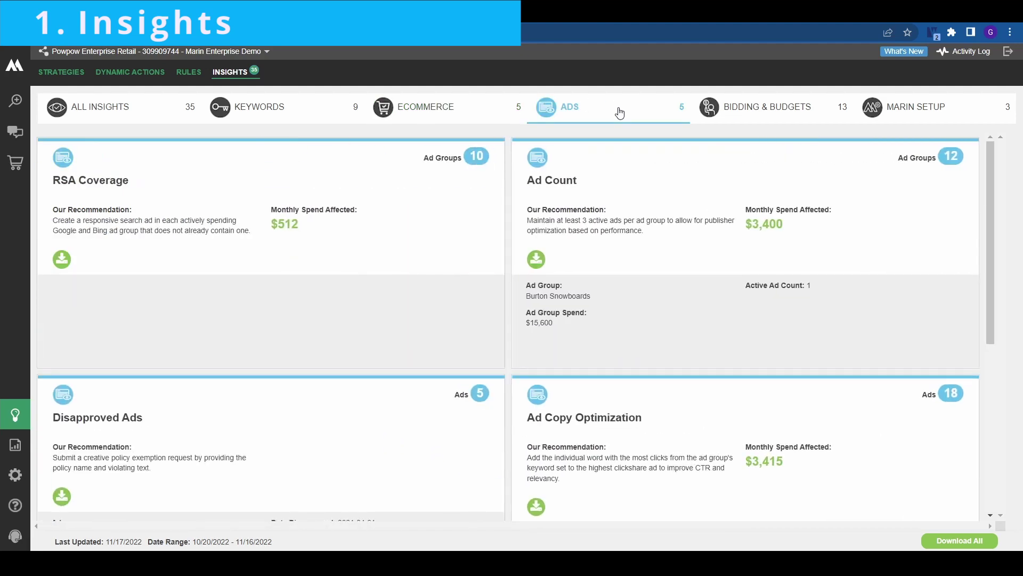
click(756, 113)
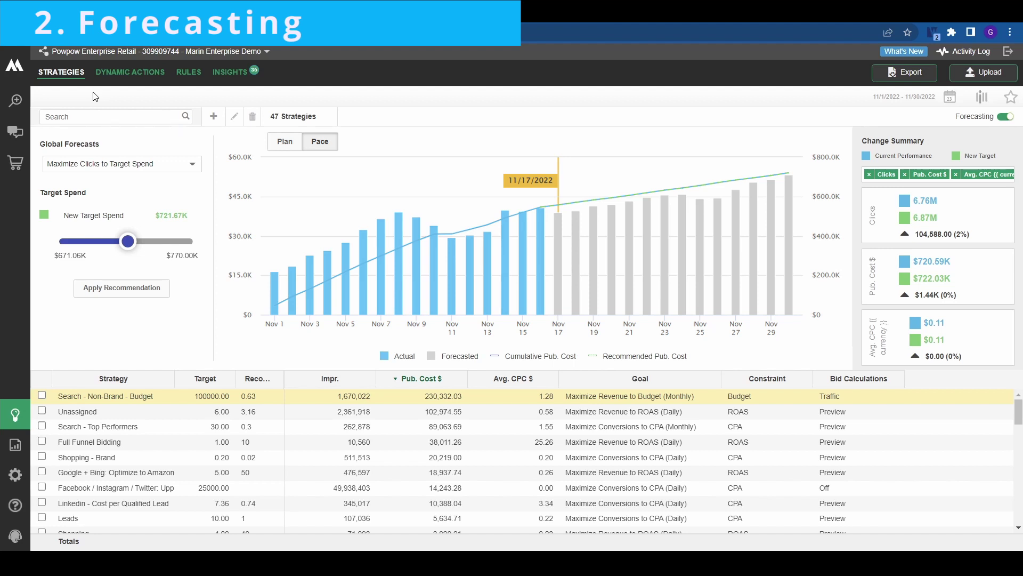
Set the global forecast to Maximize Revenue to Target Spend and raise the new target spend to about $750.58K
click(100, 164)
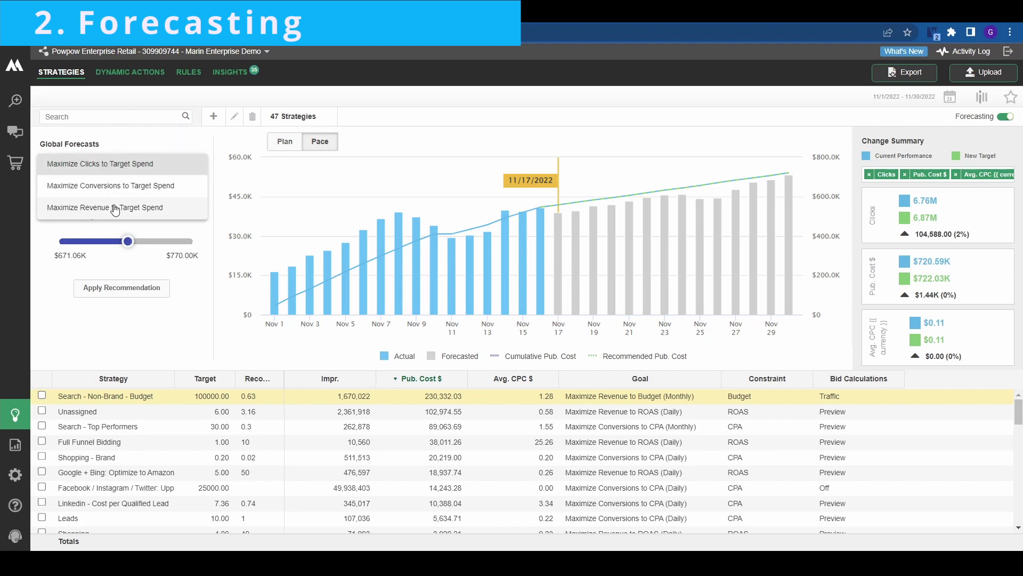
click(170, 211)
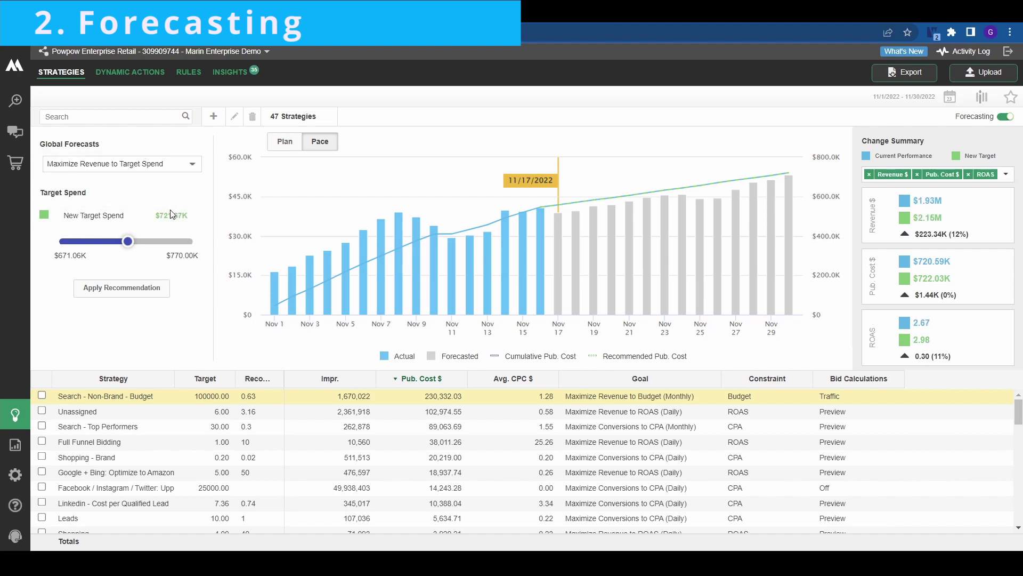
drag(128, 242, 167, 242)
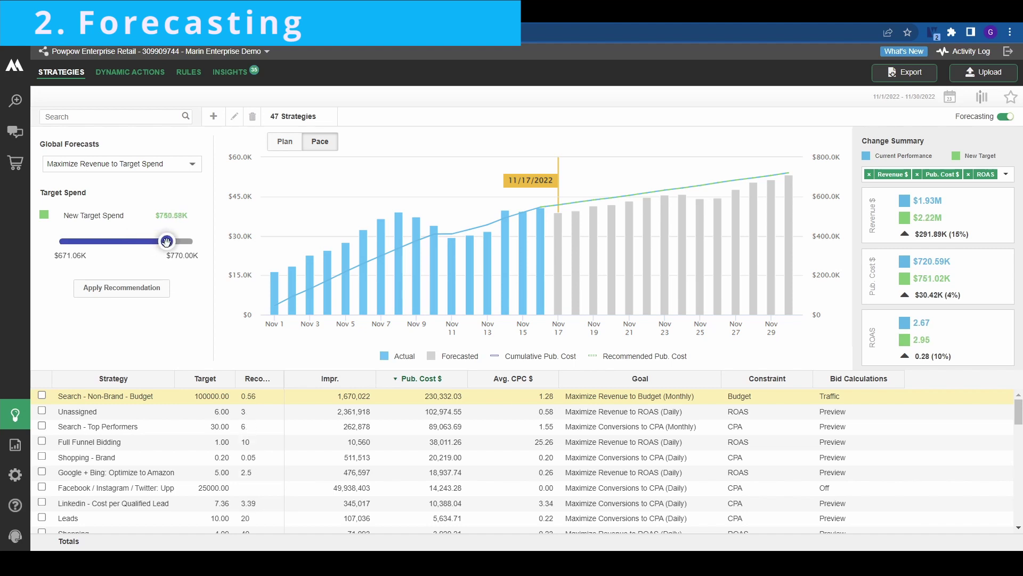
Display the forecast as a plan curve, inspect its starting point, and lower the new target spend
click(283, 143)
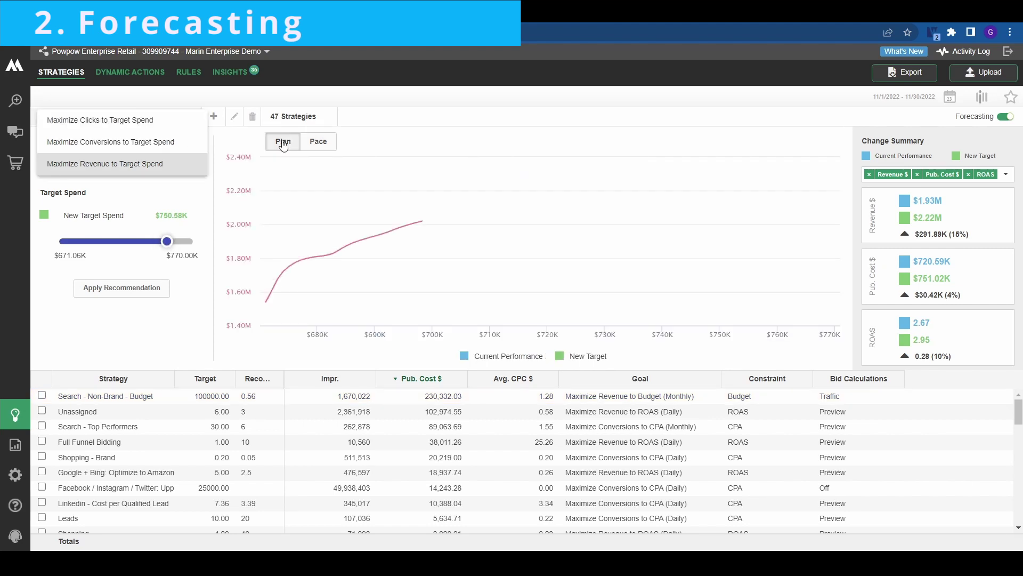
mouse_move(292, 262)
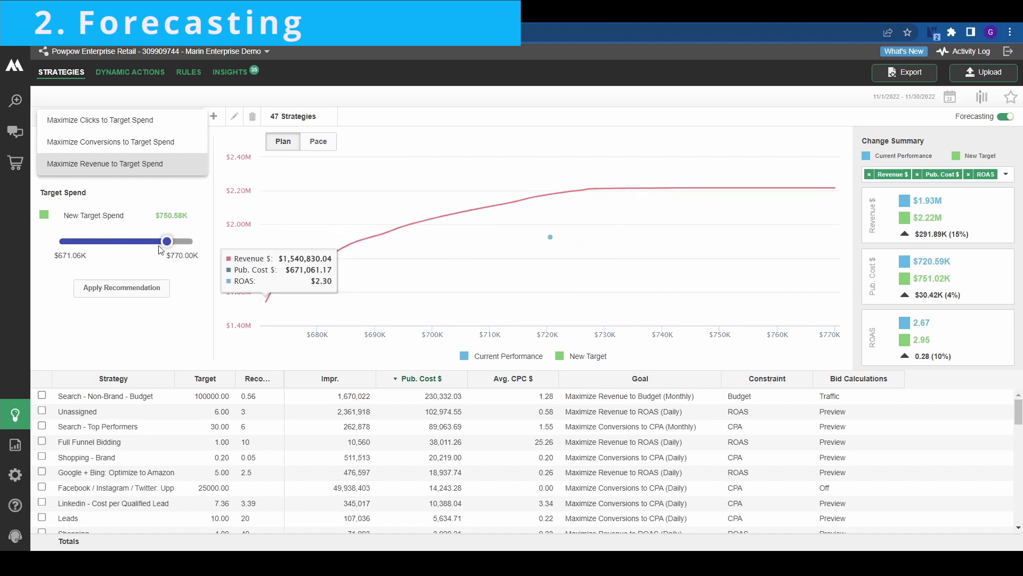
drag(167, 241, 112, 241)
Open the home dashboard and review the daily spend chart and the cross-channel campaign widgets
click(19, 70)
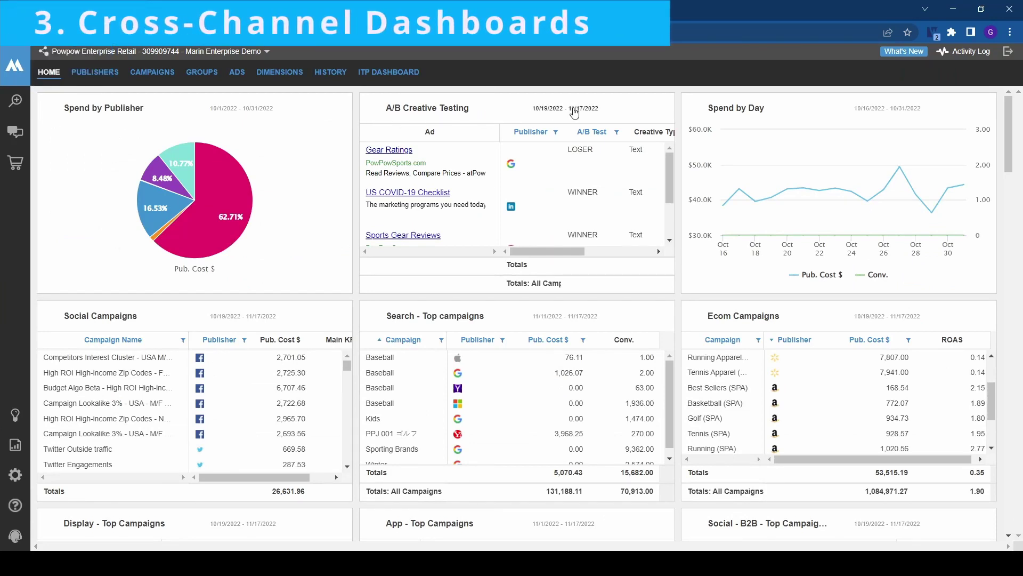
mouse_move(756, 187)
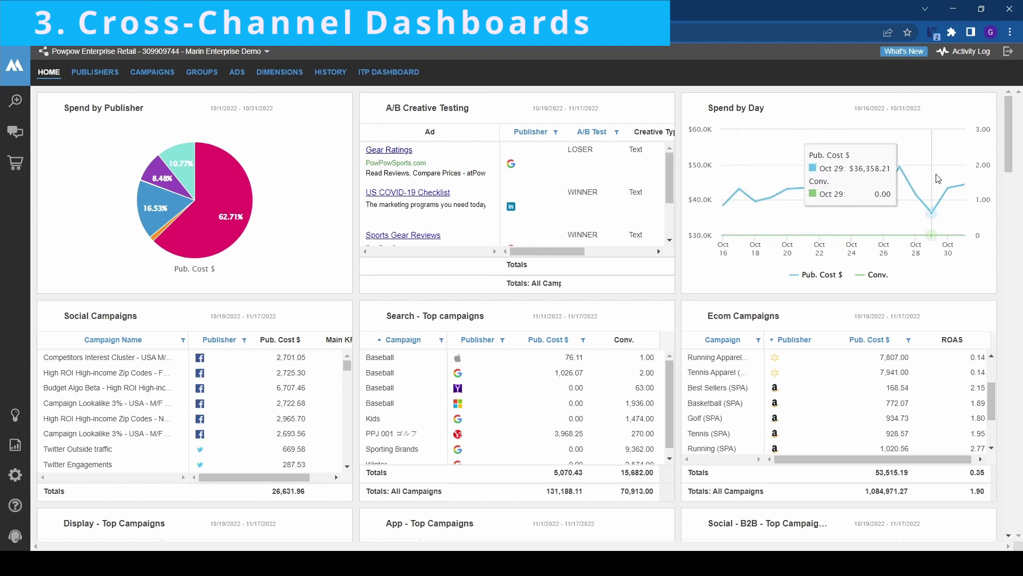
drag(1011, 161, 1012, 195)
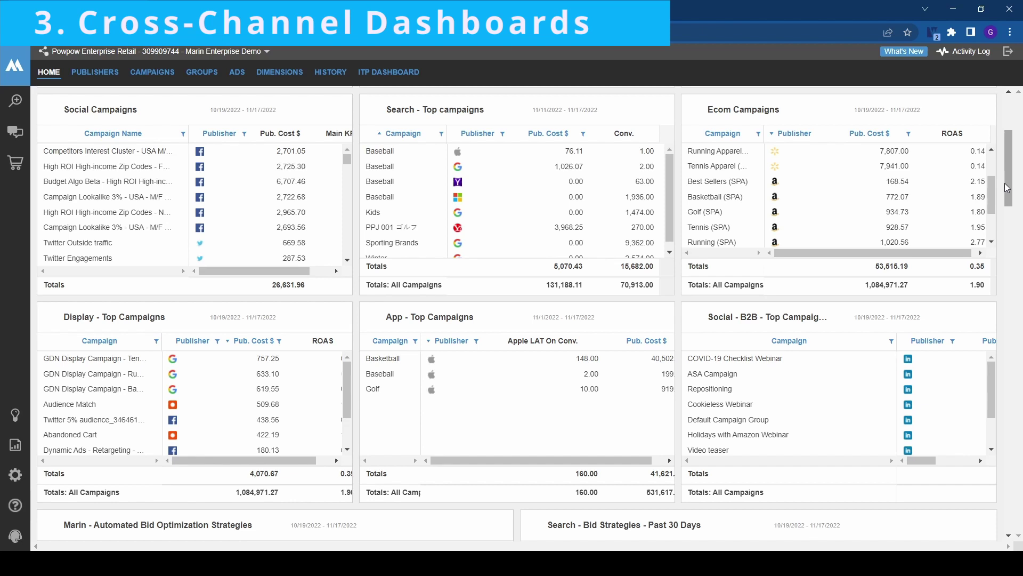
drag(1007, 187, 1011, 180)
scroll(1011, 179, up, 3)
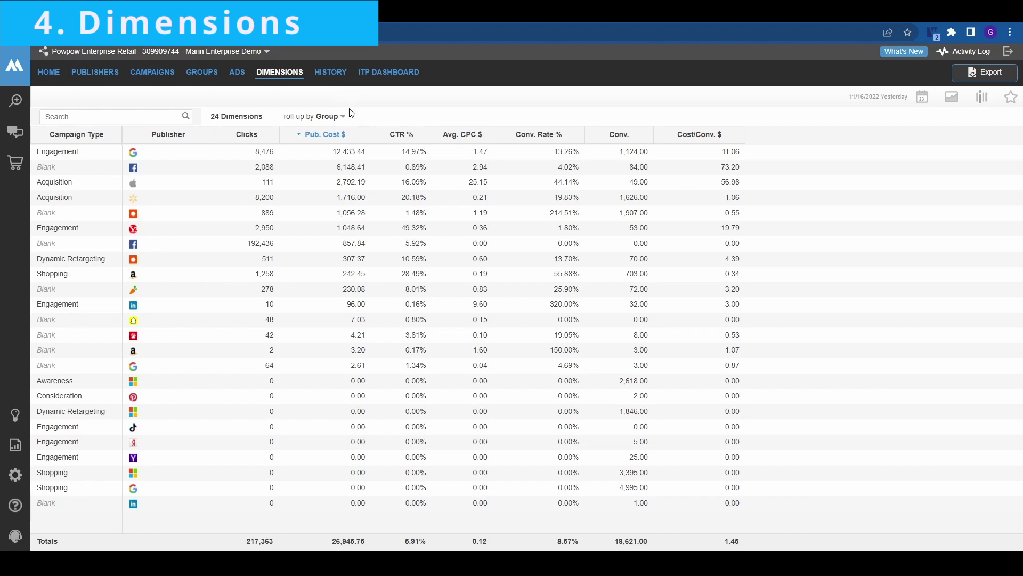
Roll up the dimensions report by Creative and add Creative Theme as a column
click(343, 117)
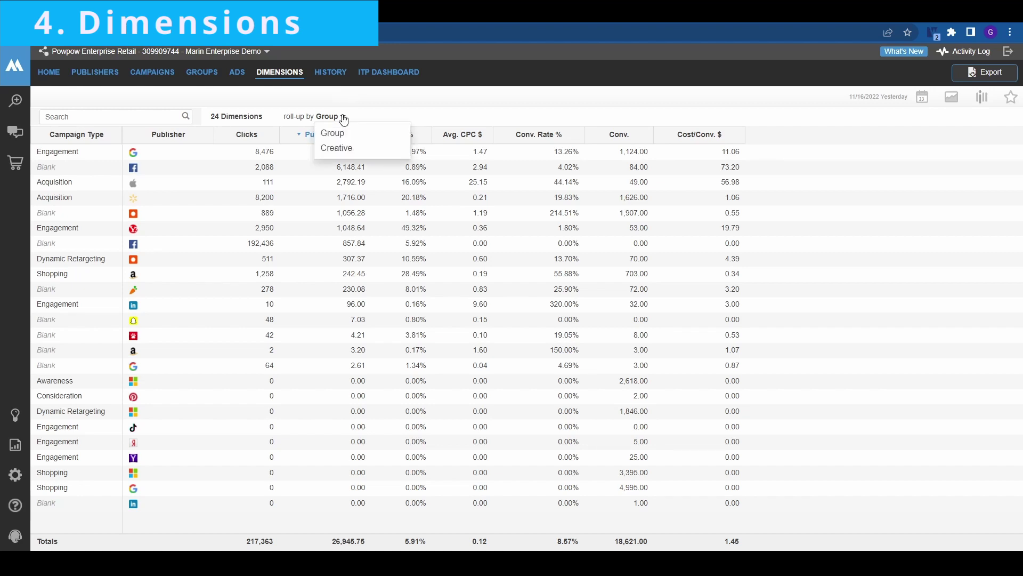
click(346, 148)
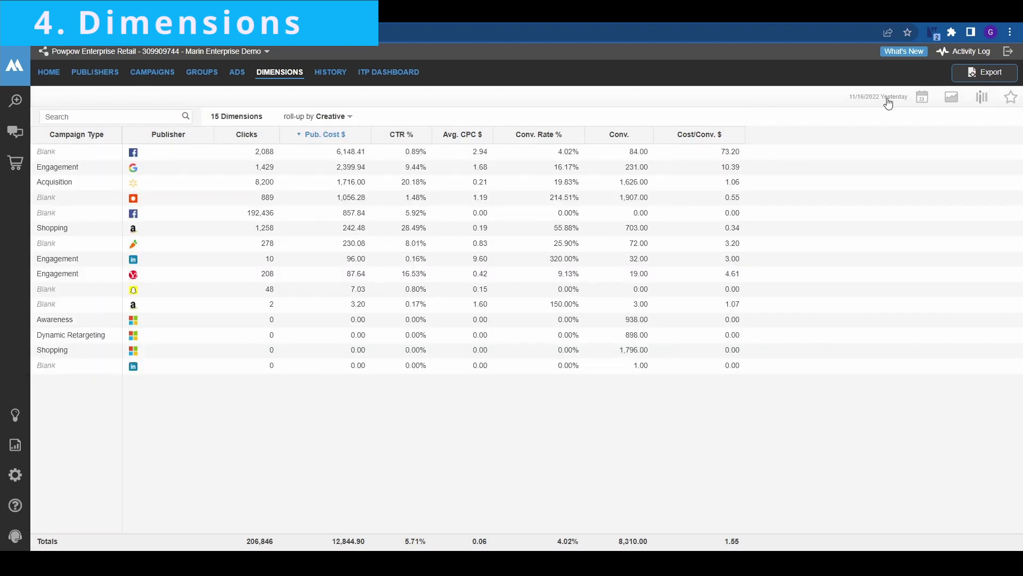
click(982, 97)
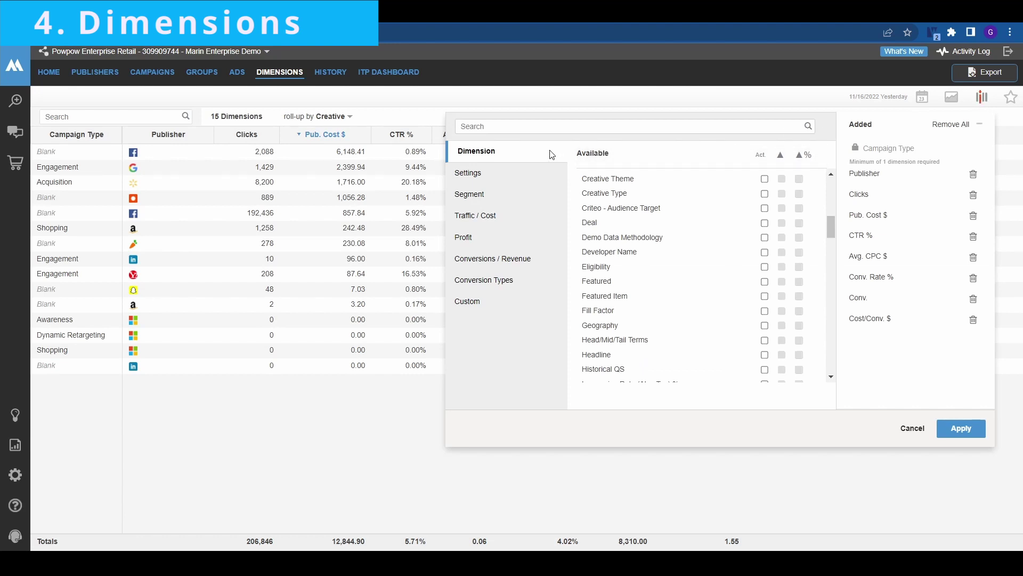
click(764, 179)
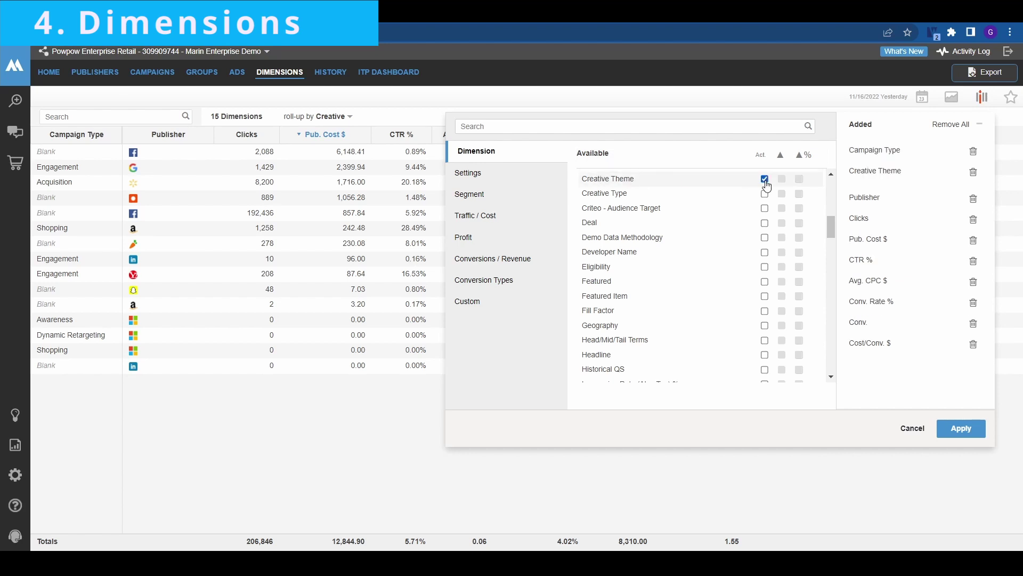
click(961, 430)
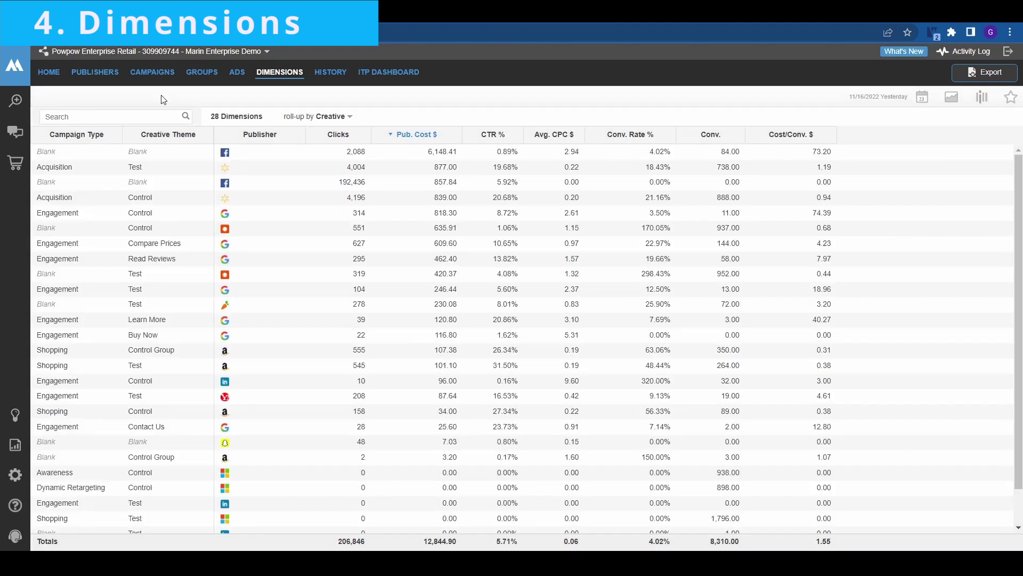
Filter the dimensions report to campaign types containing "Engagement" and creative themes containing "Test"
click(114, 134)
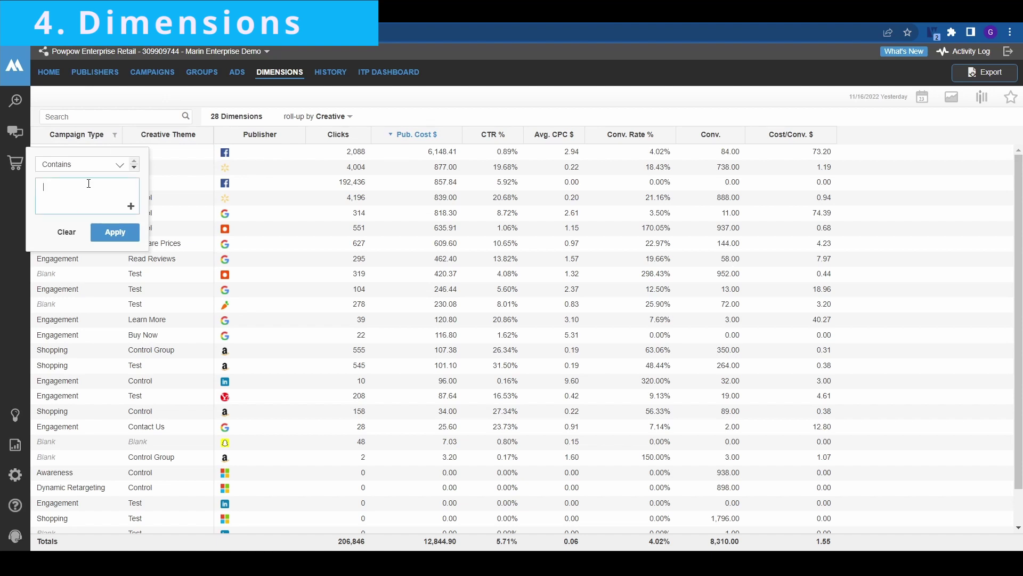
text(Engagement)
click(116, 231)
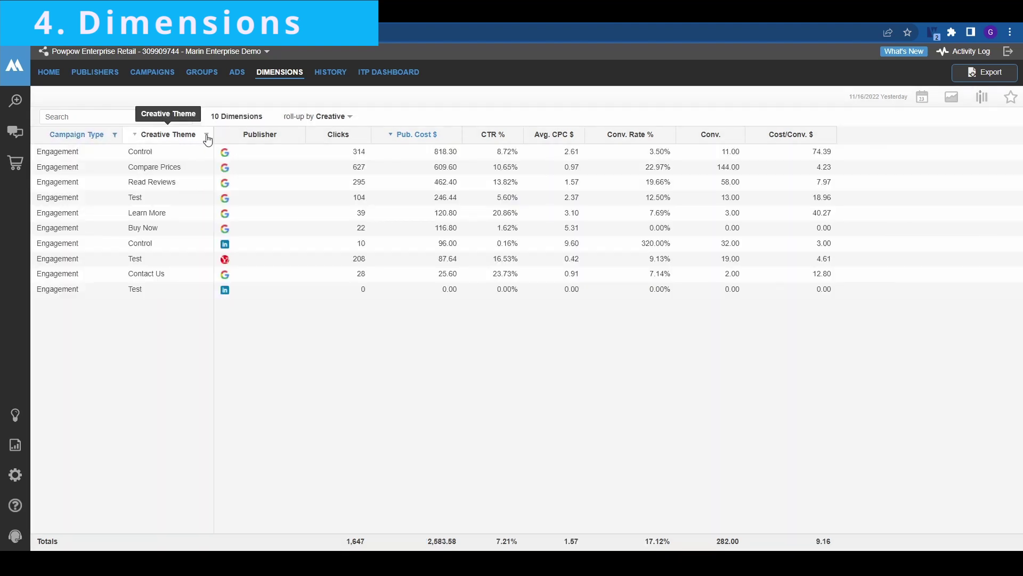
click(206, 135)
text(Test)
click(197, 232)
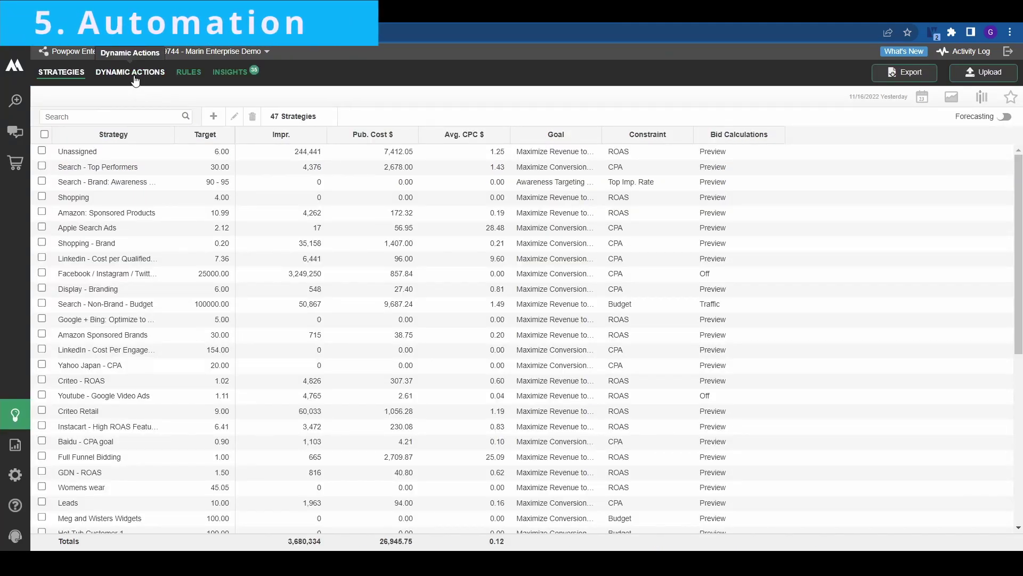
Open the settings of the Custom Full Funnel Bidding dynamic action
click(135, 80)
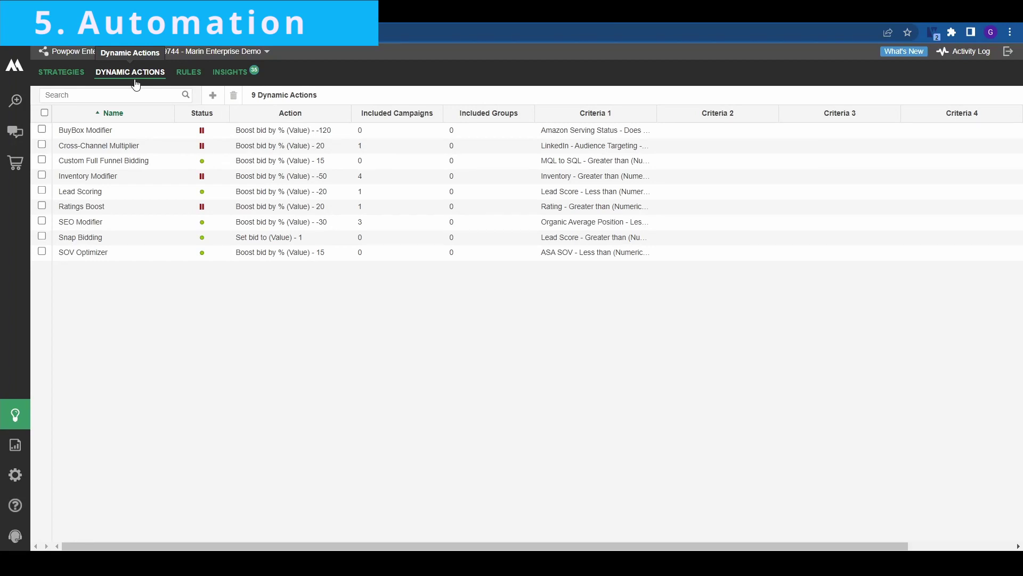
click(91, 160)
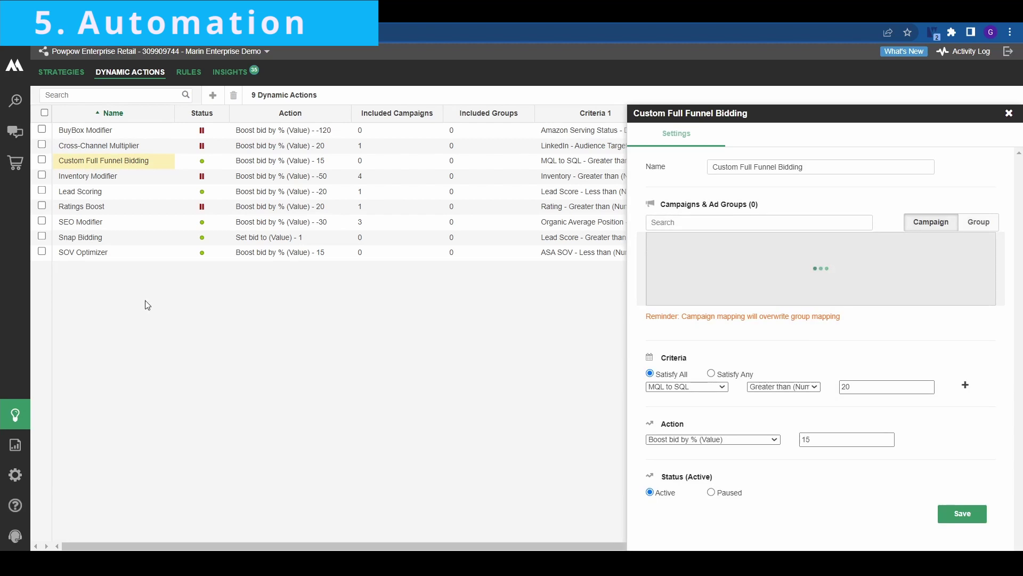
Open the Ad Level Pause Rule for editing from the list of rules
click(186, 72)
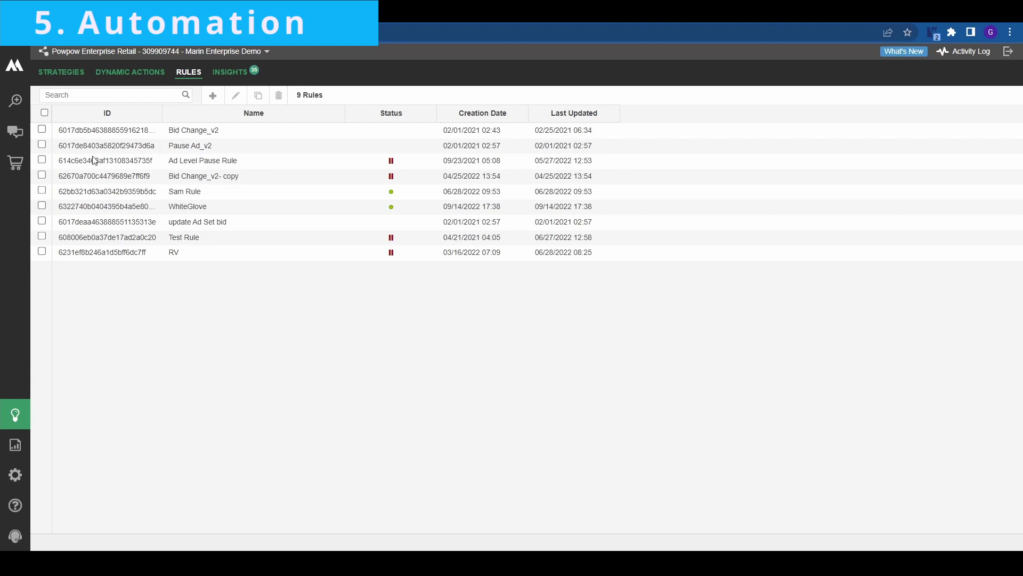
click(41, 159)
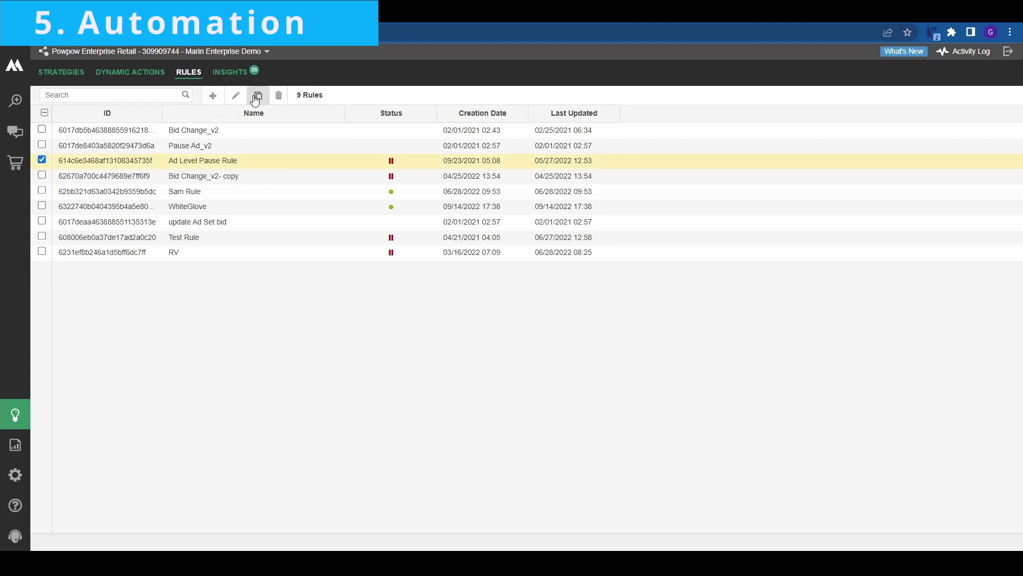
click(239, 98)
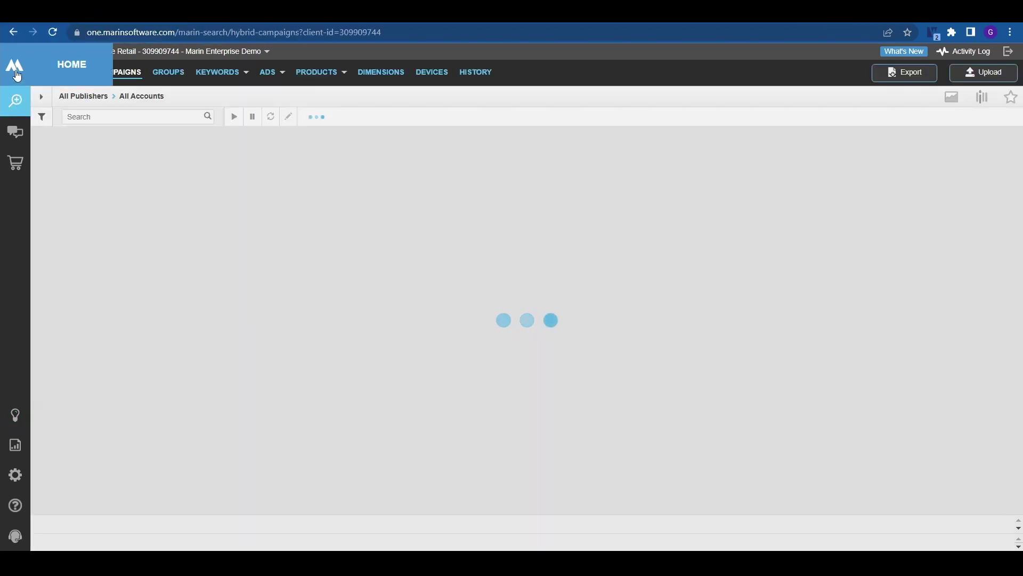
Return to the home dashboard and examine the spend by publisher, A/B Creative Testing and B2B social campaign widgets
click(18, 76)
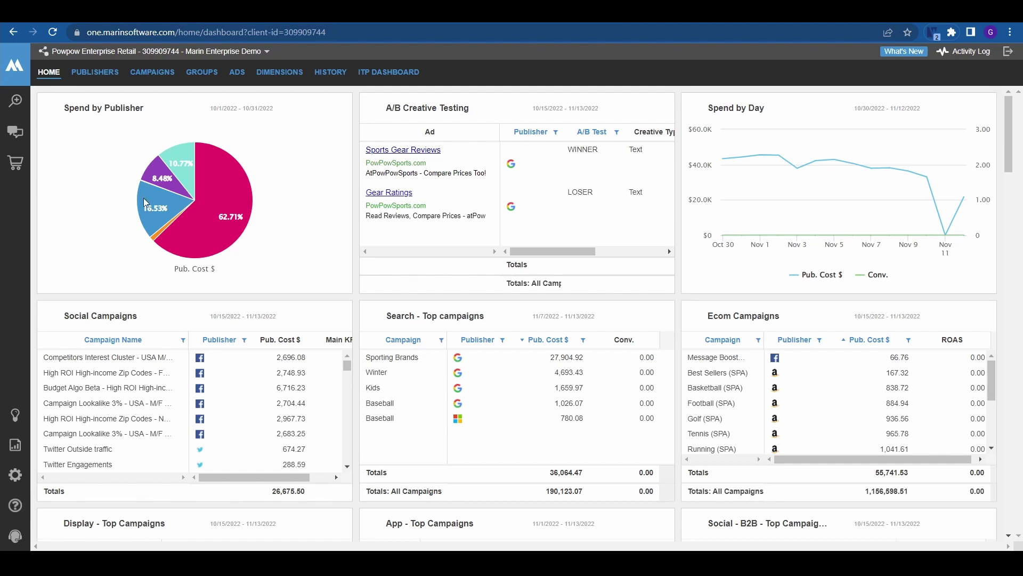
mouse_move(205, 228)
drag(534, 252, 620, 249)
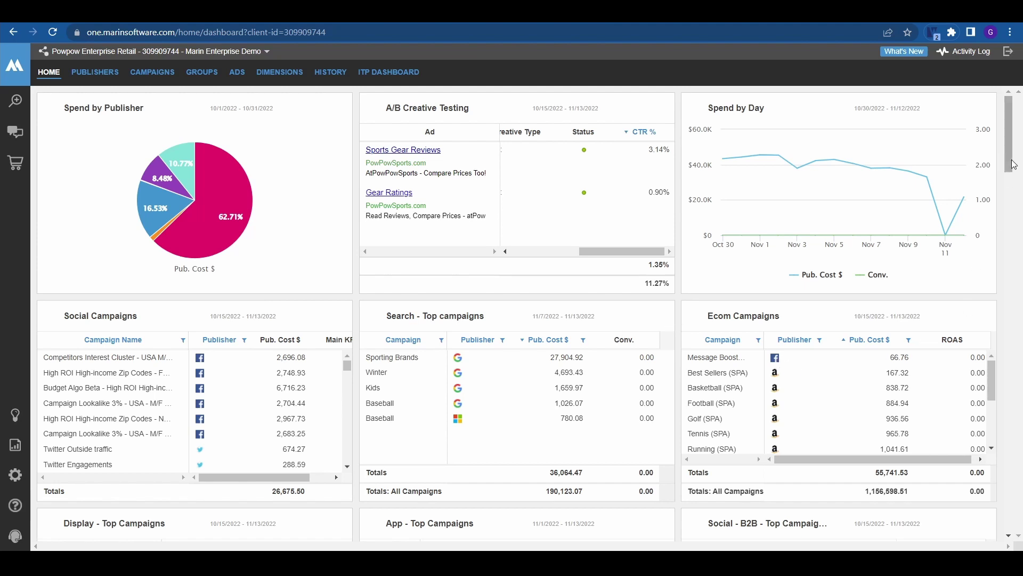
drag(1014, 166, 1014, 192)
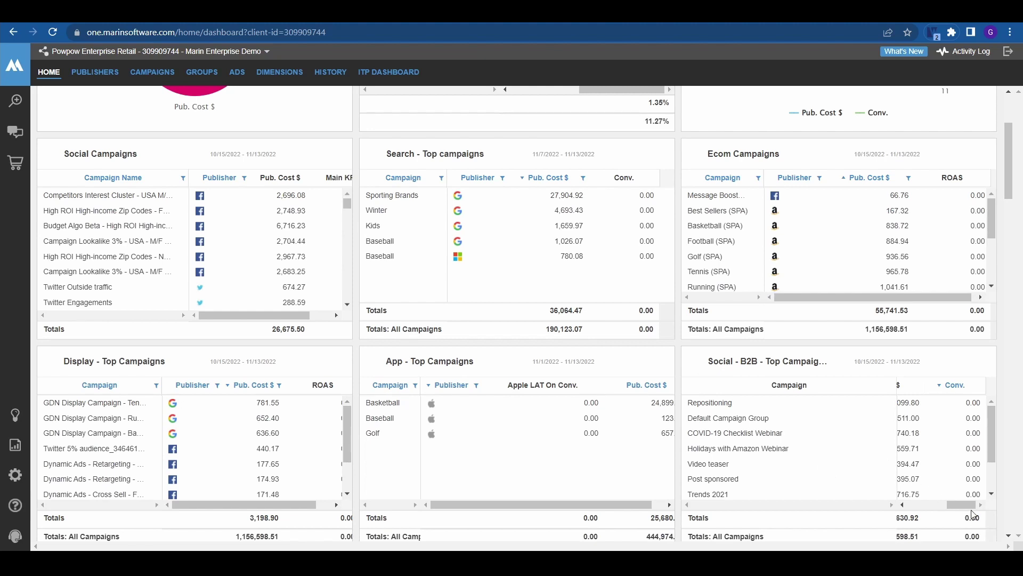
drag(960, 506, 903, 503)
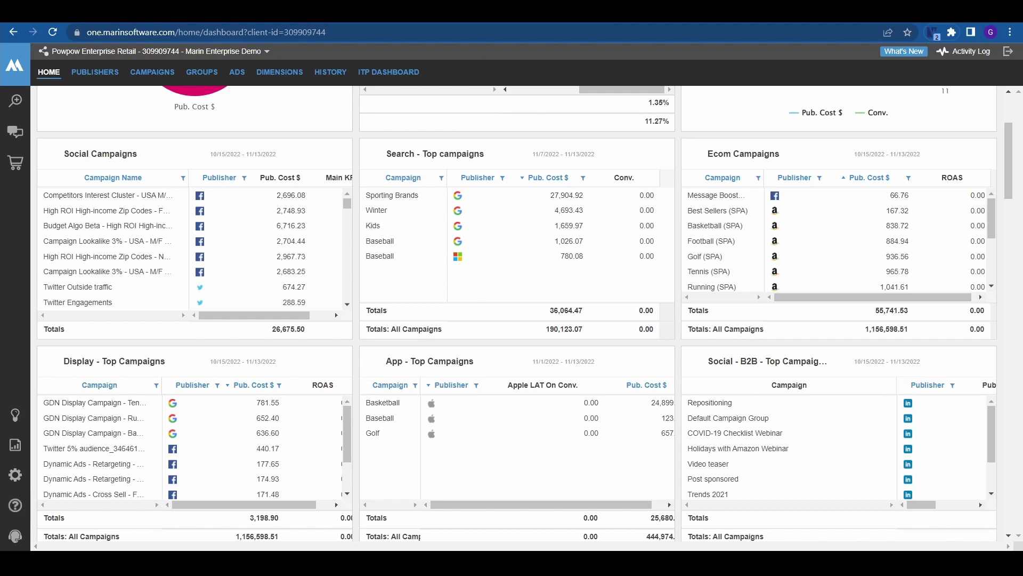
View the form for linking a new Google publisher account, and close it without adding one
click(75, 74)
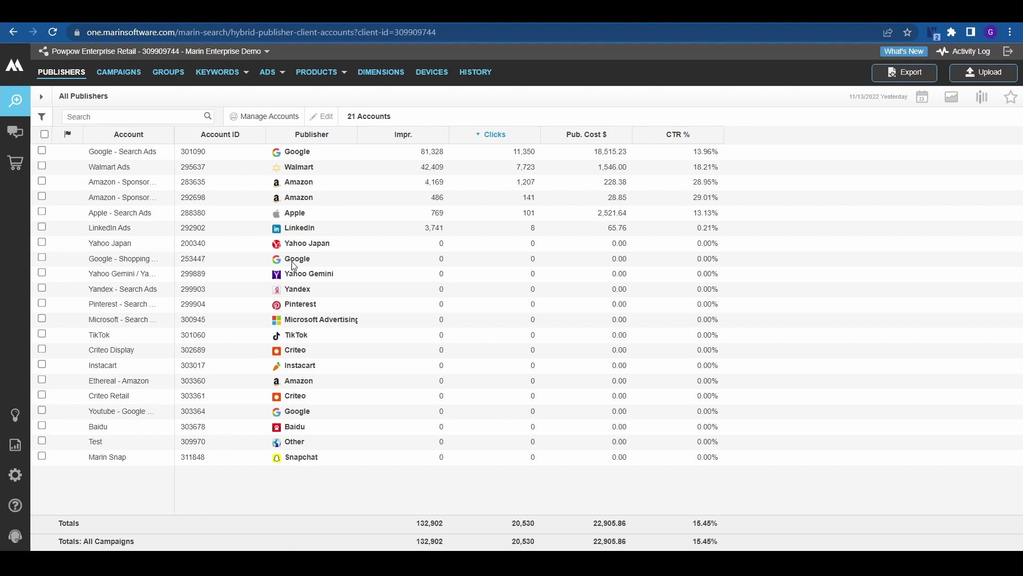
click(249, 117)
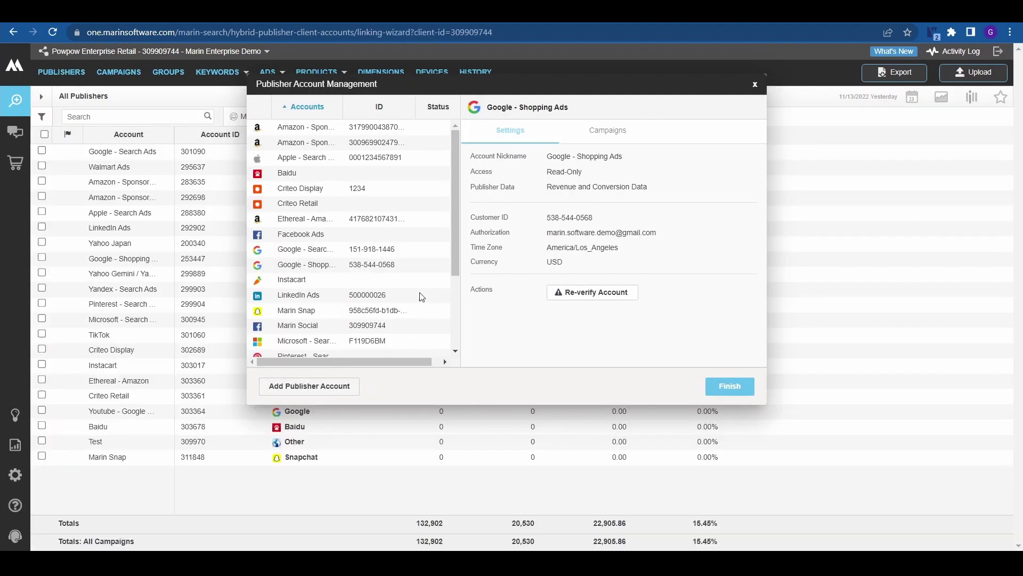
click(329, 394)
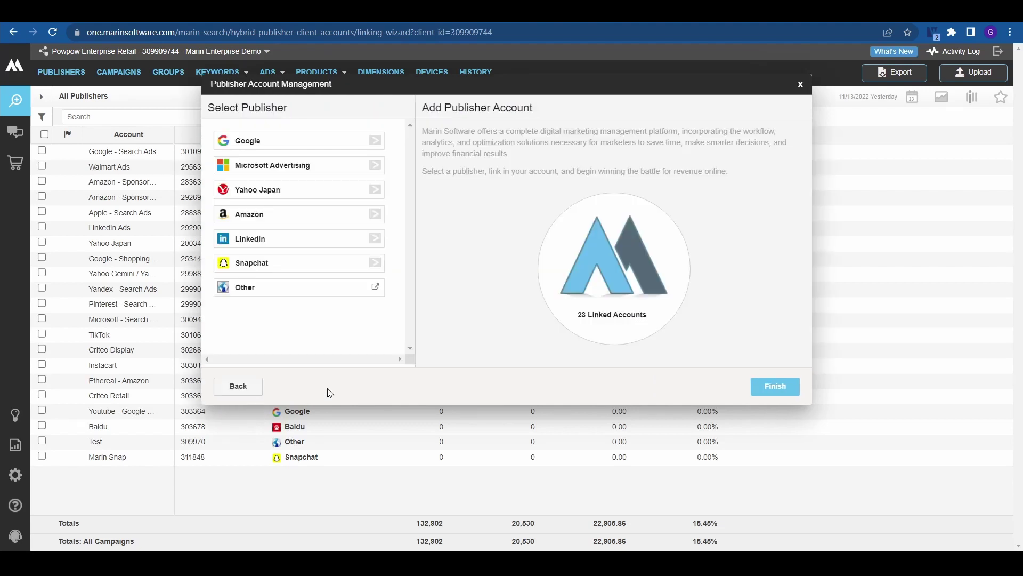
click(345, 148)
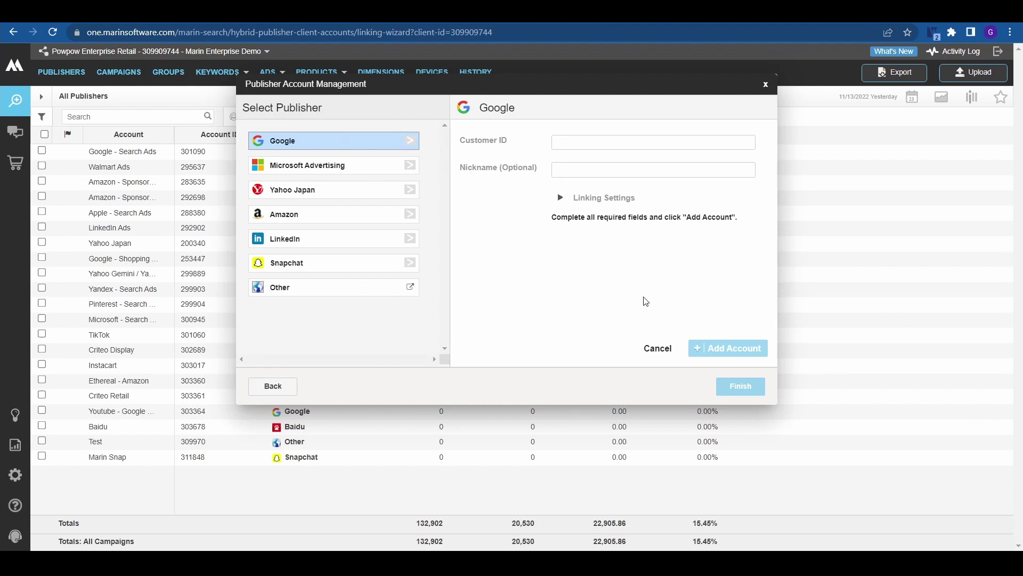
key(Escape)
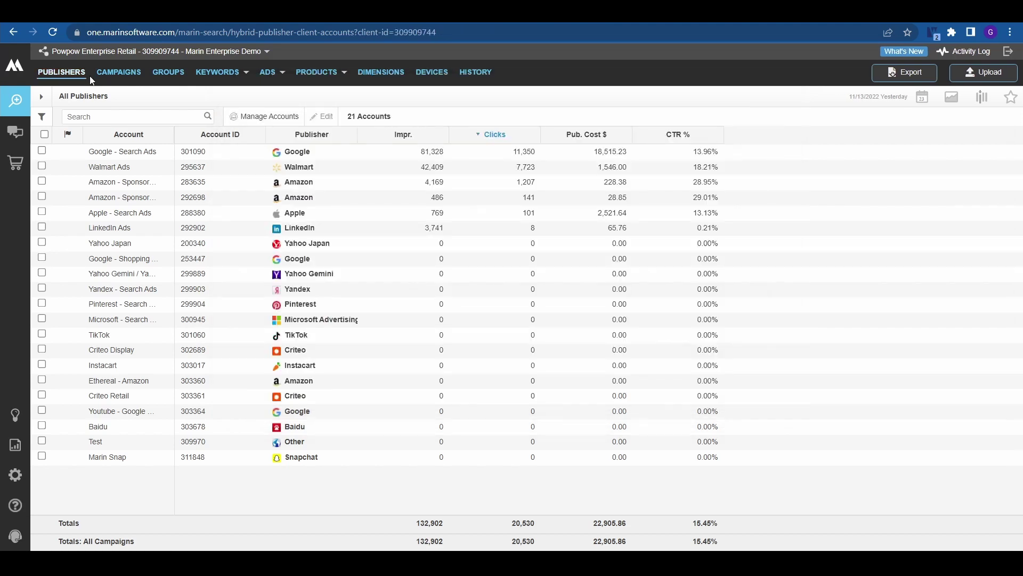
Search the campaigns across all publishers for "basketball"
click(14, 109)
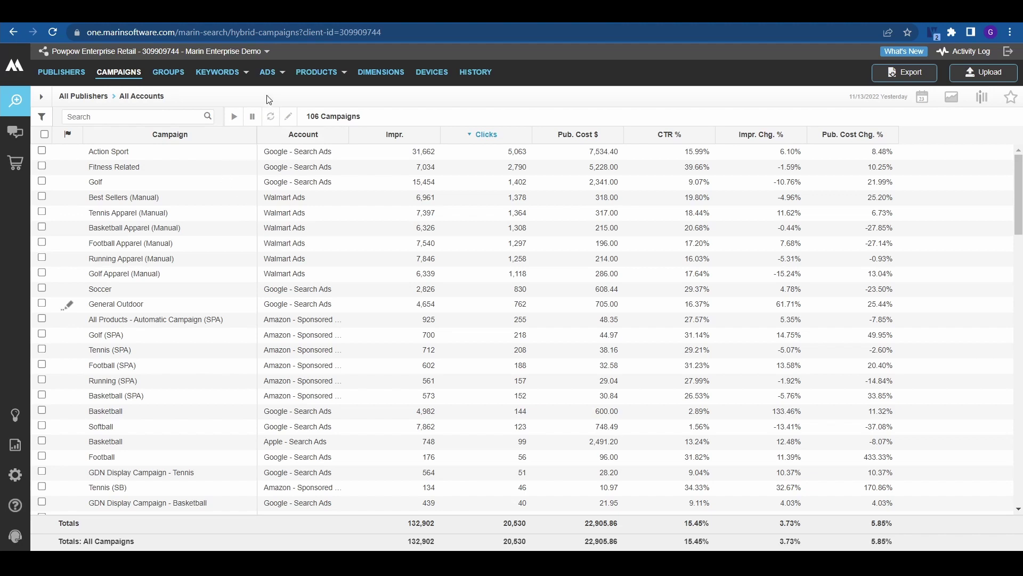
click(169, 118)
text(basketball)
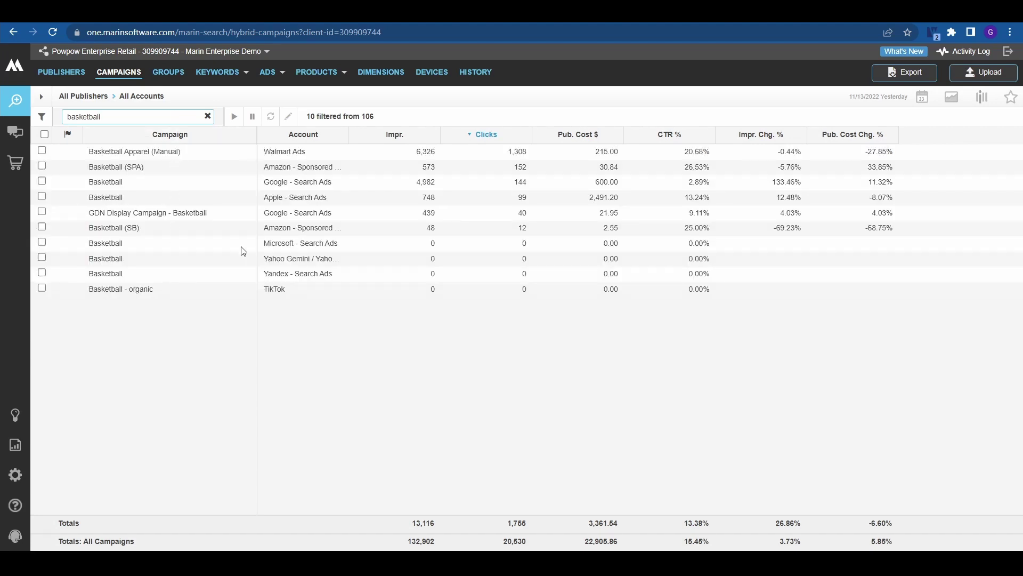
Clear the campaign search and add percentage-change columns for Impr. and Pub. Cost $, placing Impr. Chg. % directly after Impr
click(208, 116)
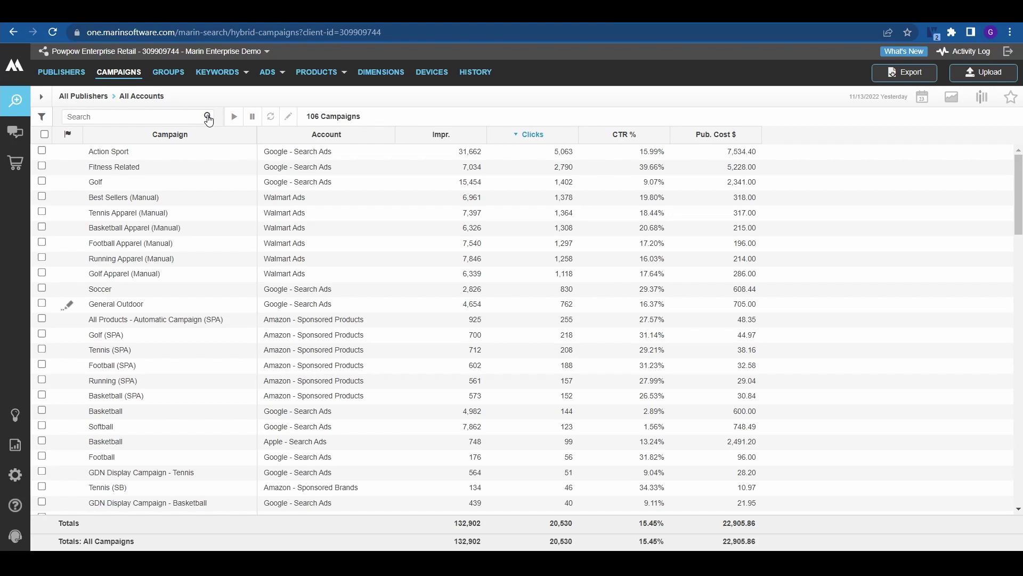
click(983, 98)
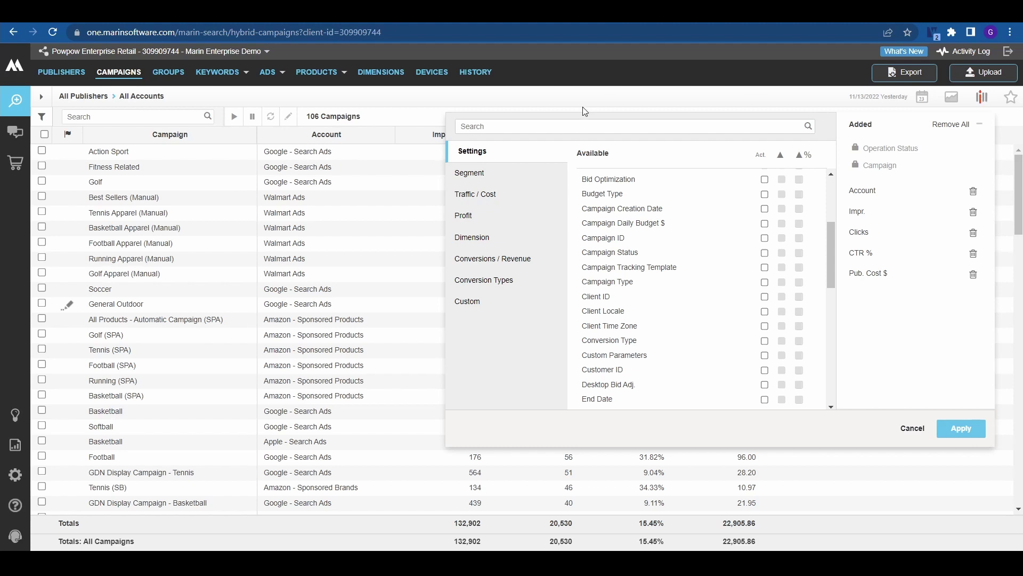
click(493, 199)
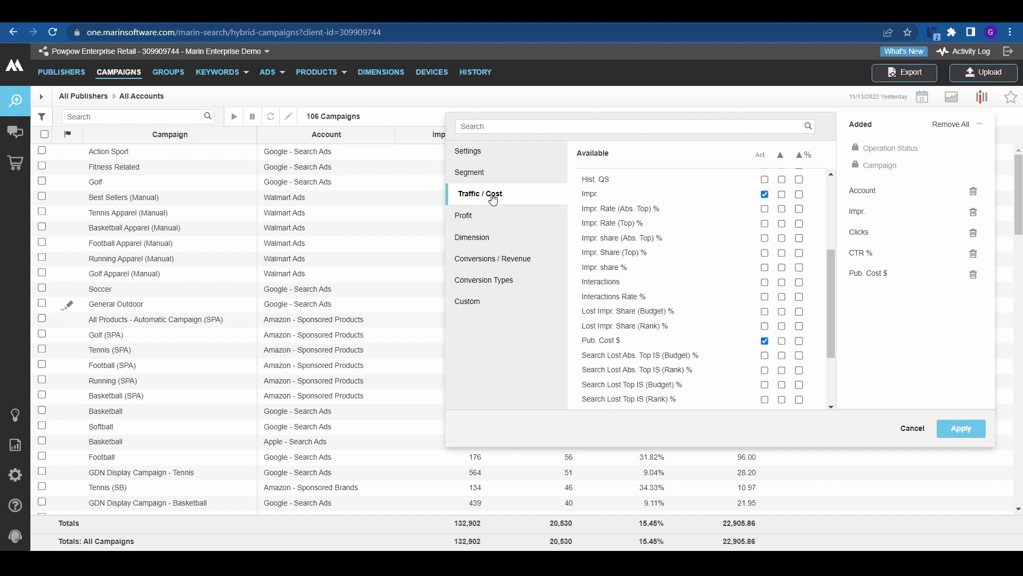
click(800, 195)
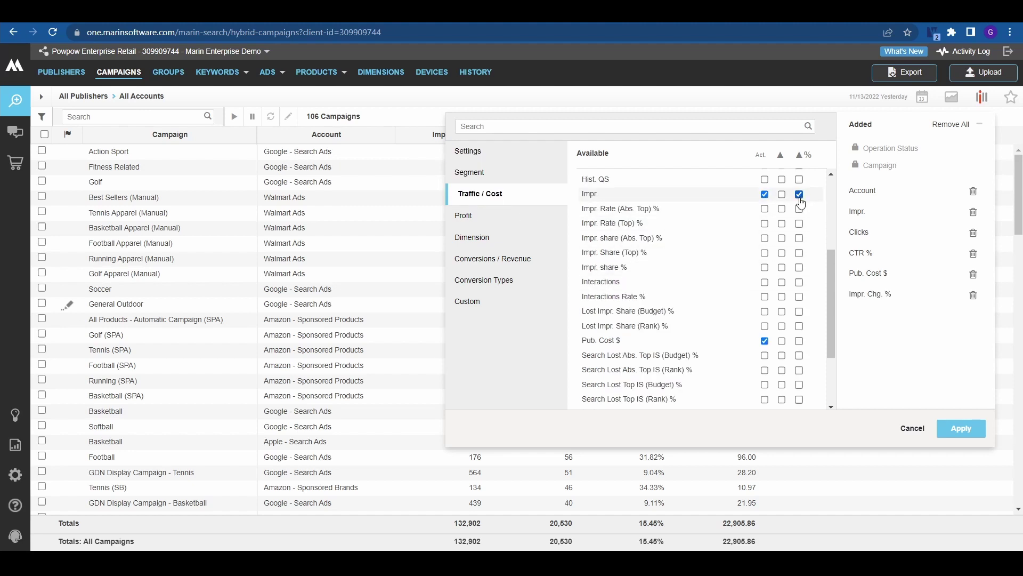
click(799, 342)
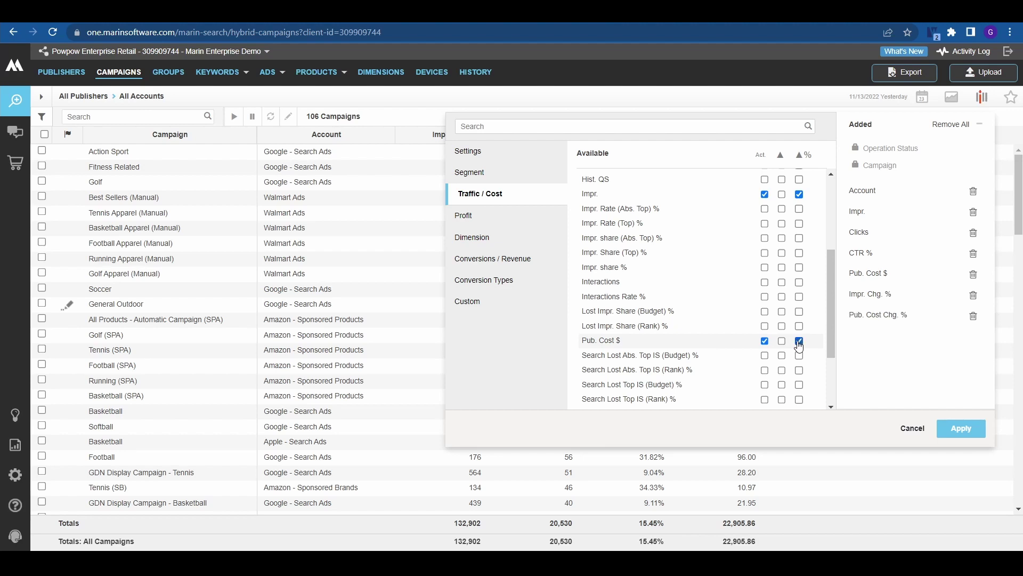
drag(885, 294, 877, 231)
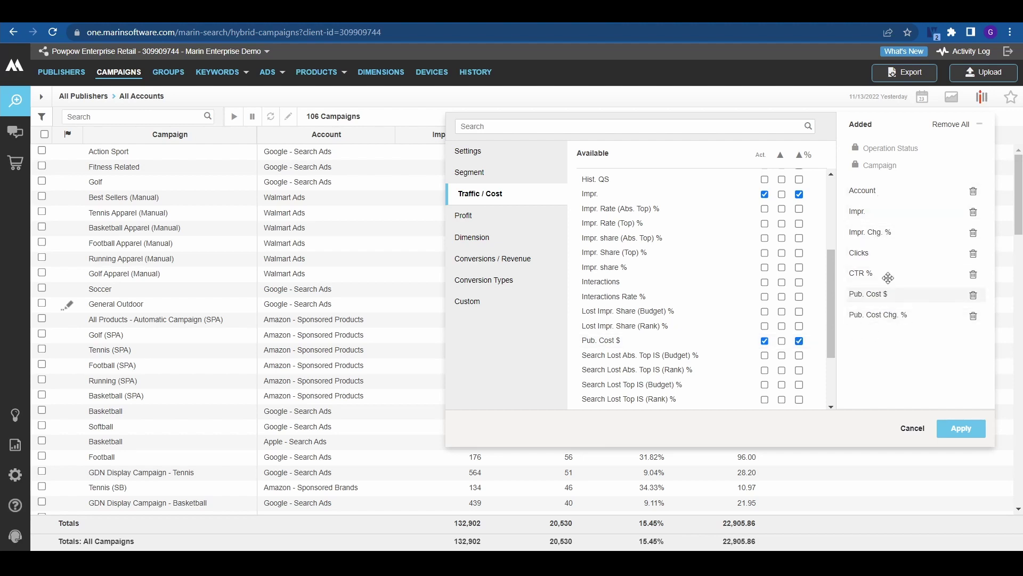
click(955, 430)
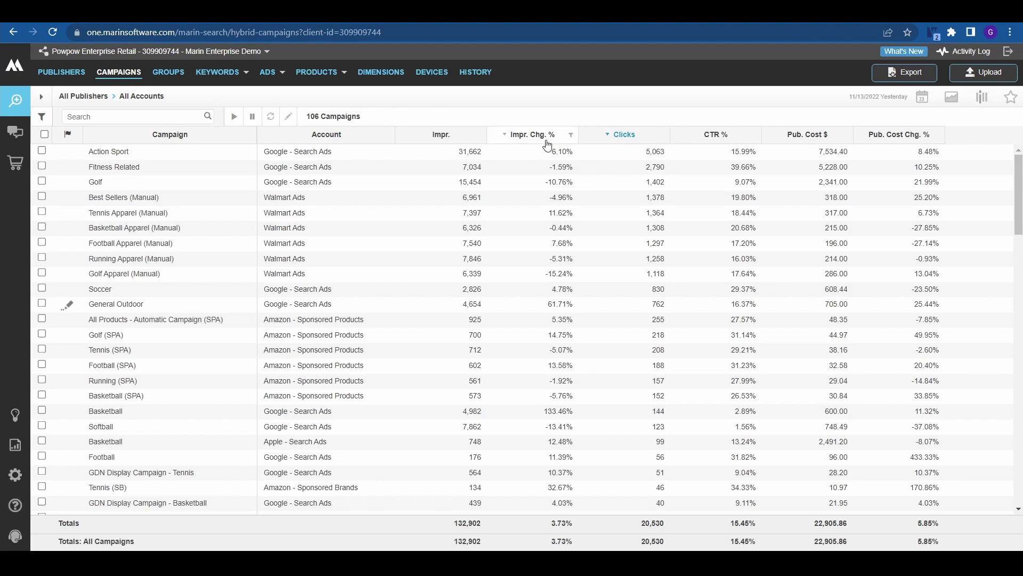
Filter the campaigns to those with Impr. Chg. % greater than 10
click(571, 136)
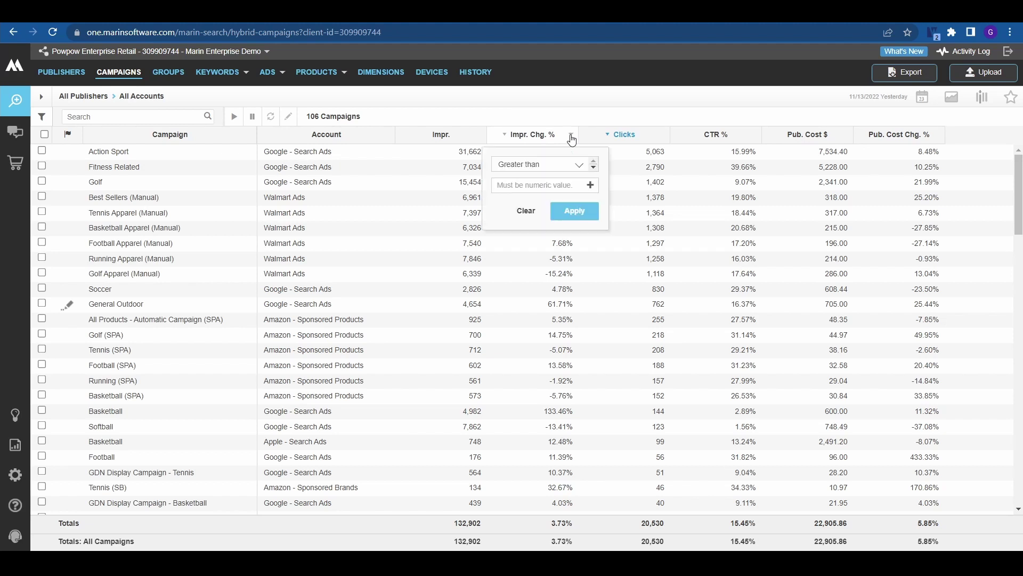
click(551, 185)
text(10)
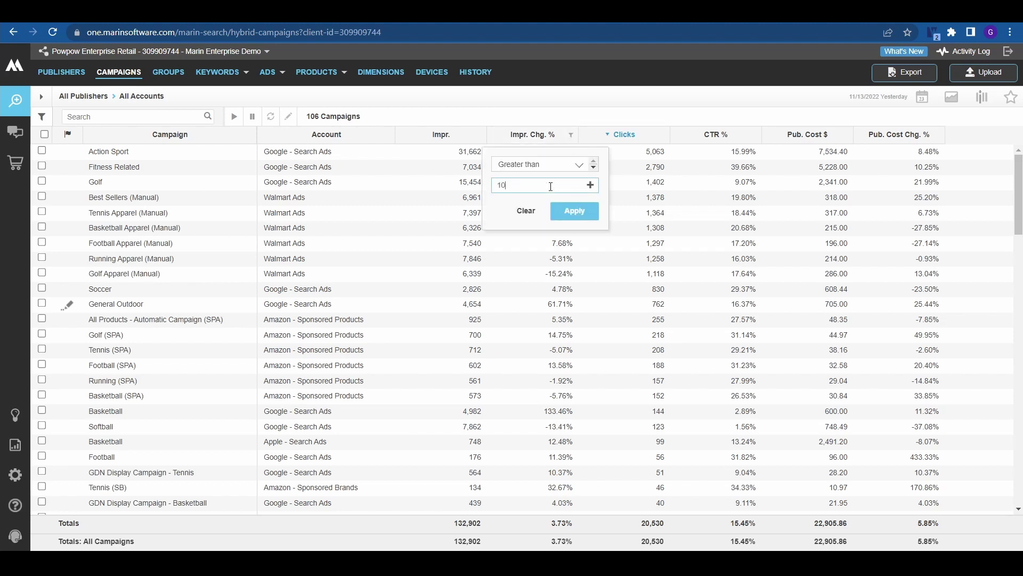
click(575, 211)
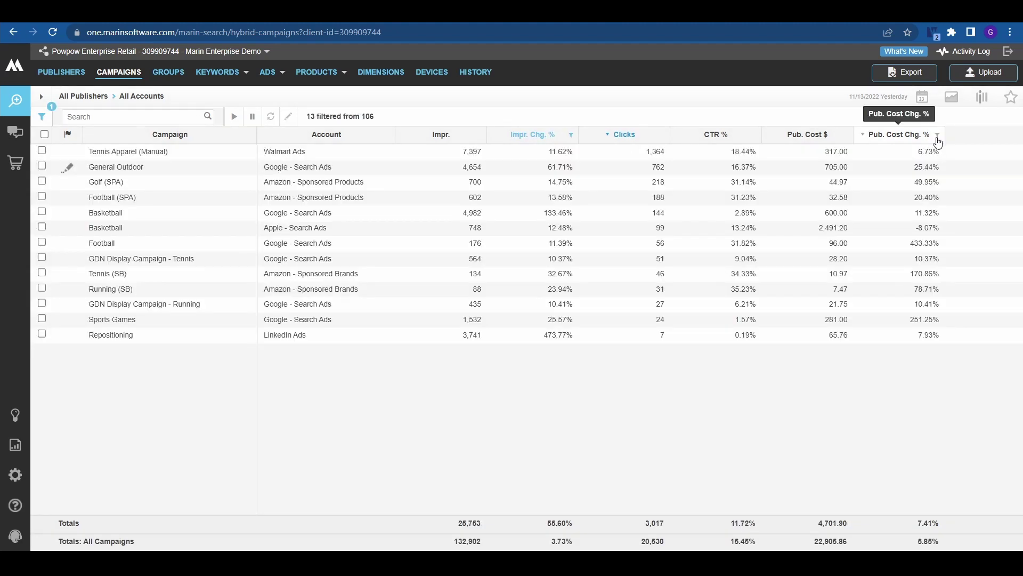
Add a filter for Pub. Cost Chg. % greater than 100 to the campaign list
click(936, 136)
click(893, 185)
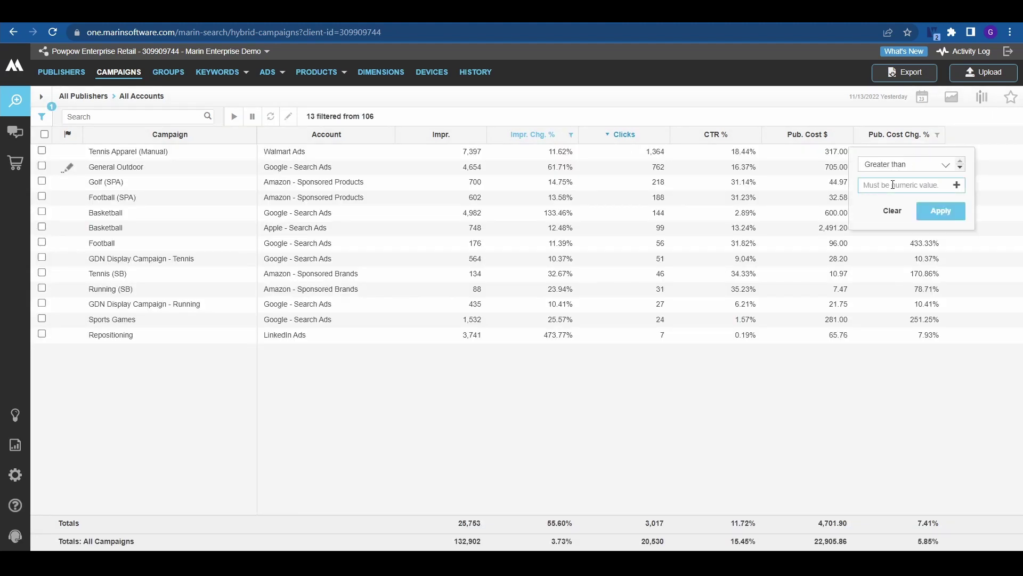
text(100)
click(938, 211)
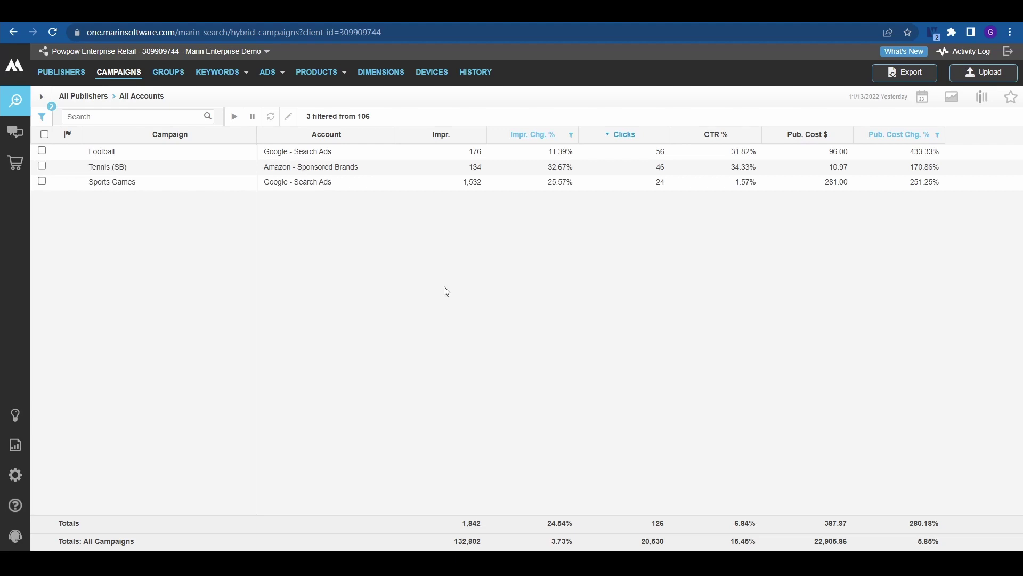
Try a recurring Intraday export between 09:00 AM and 05:00 PM every 12 hours, and cancel it after viewing the client choices
click(902, 79)
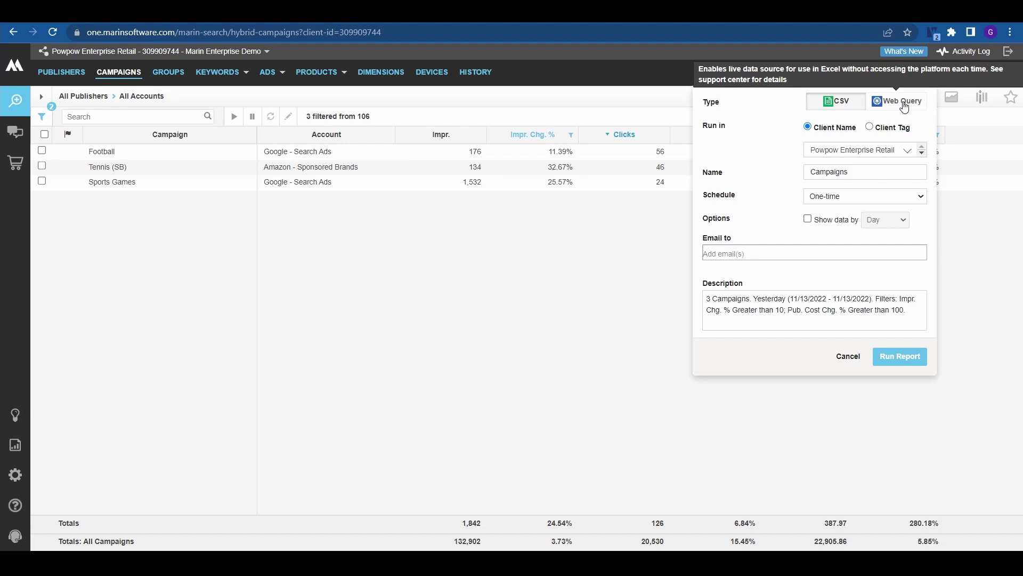
click(916, 197)
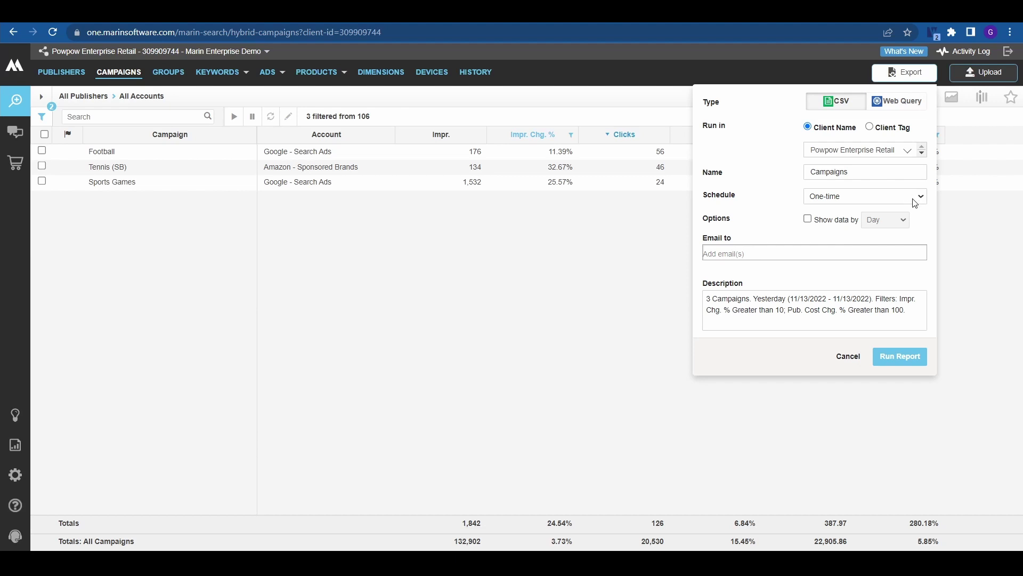
click(915, 224)
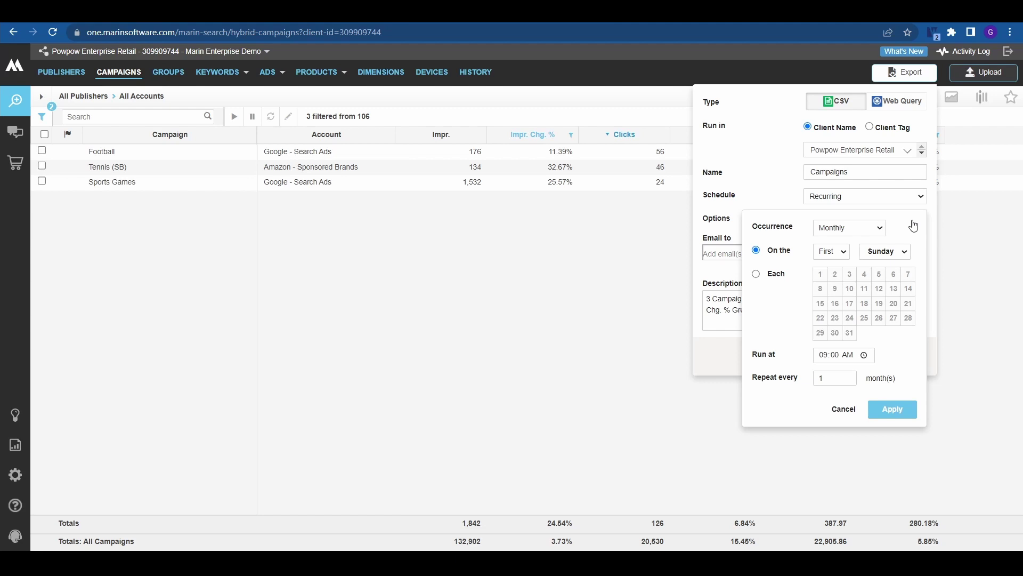
click(873, 249)
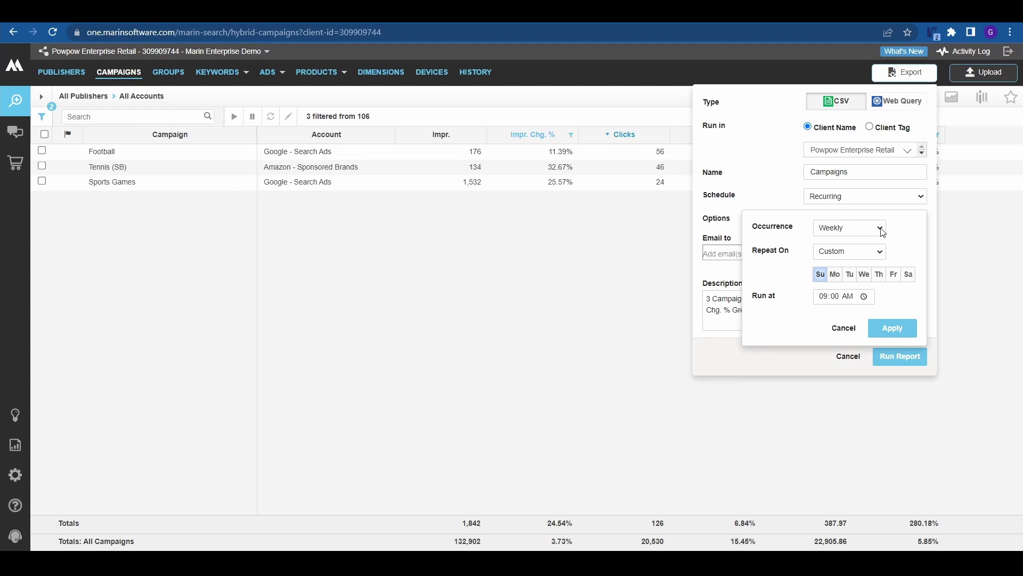
key(Up)
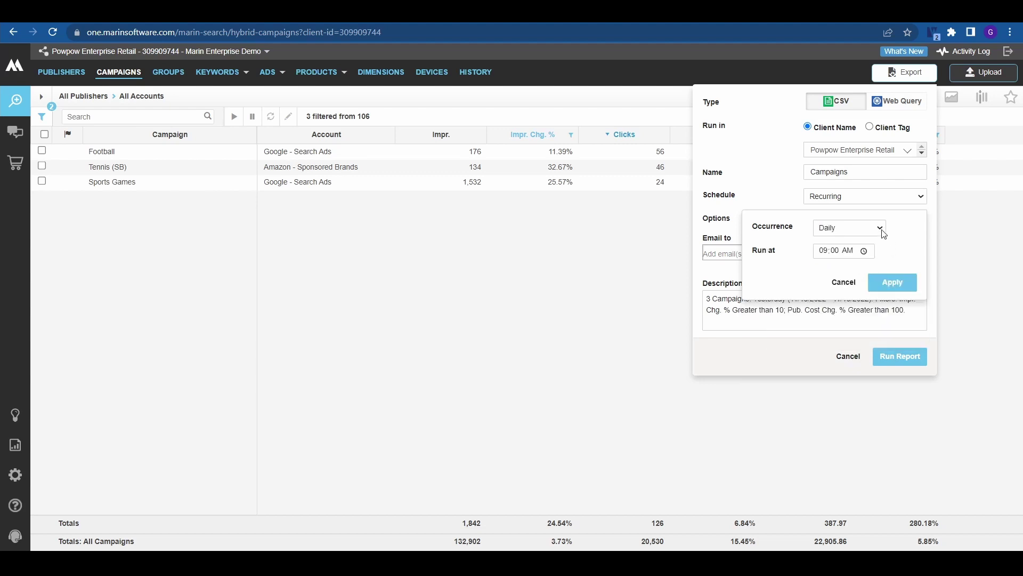
key(Up)
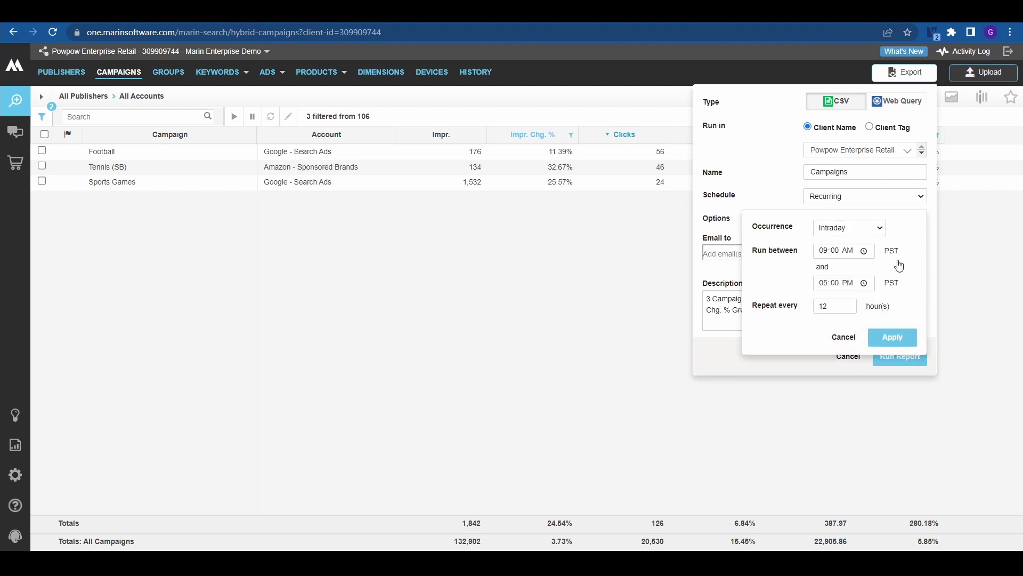
click(900, 343)
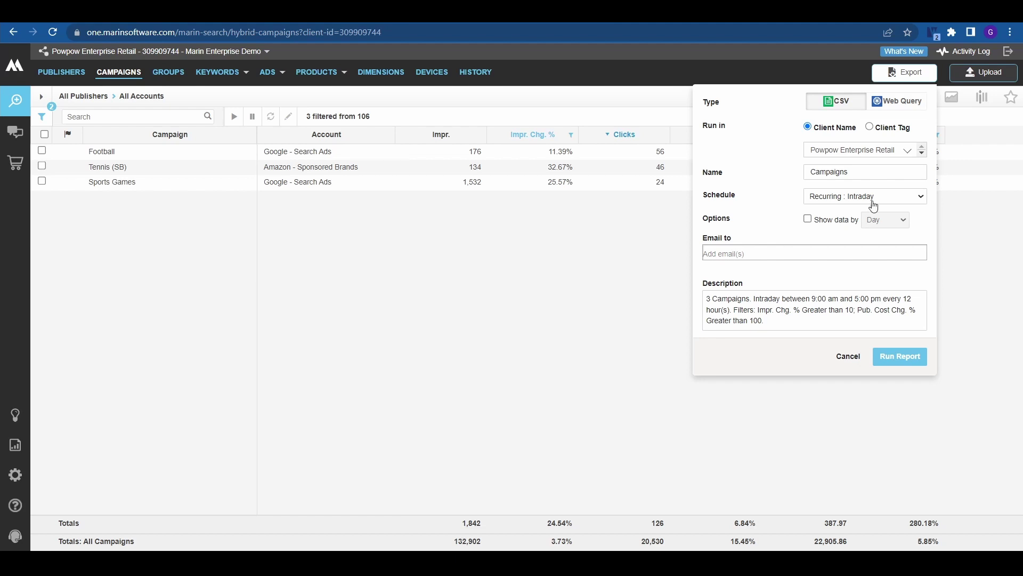
click(907, 152)
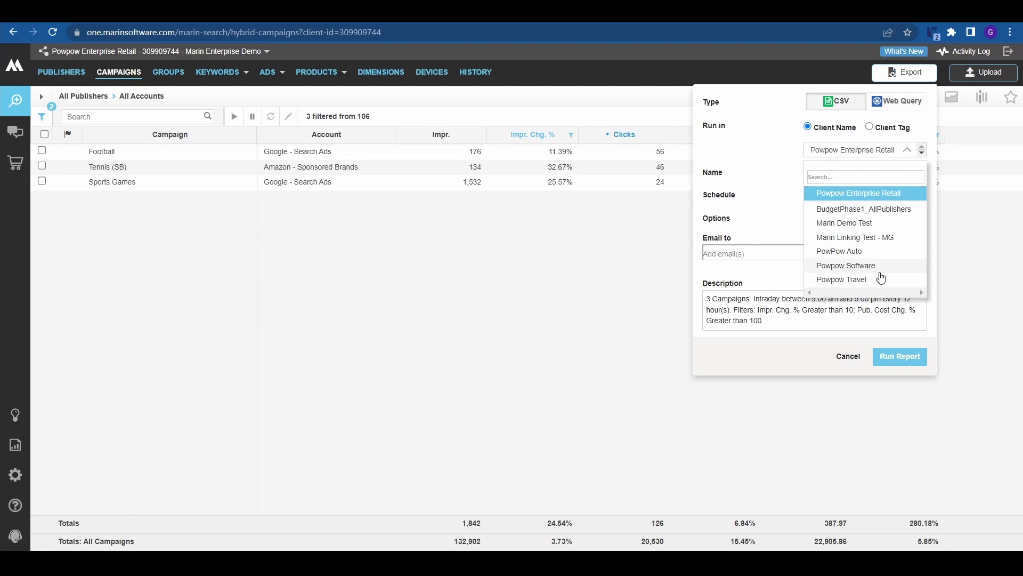
click(848, 356)
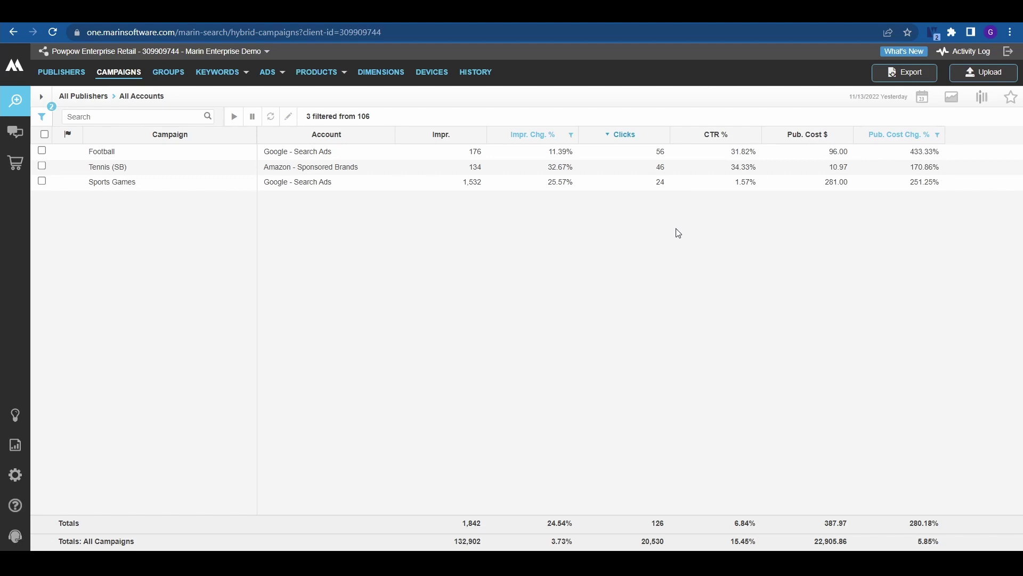
Save the filtered campaign grid as a new user view named "Impression and Pub Cost Change"
click(1012, 101)
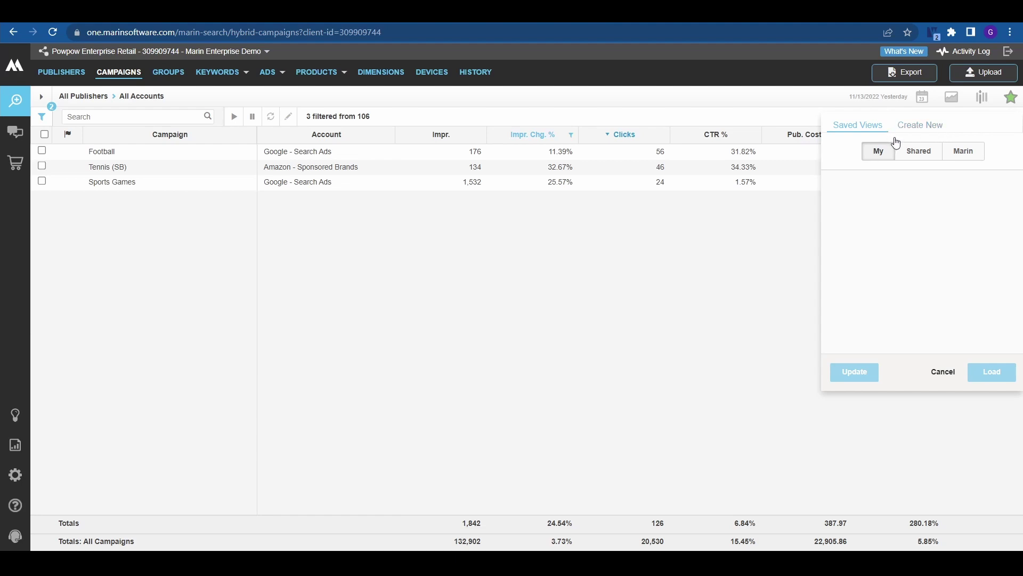
click(925, 133)
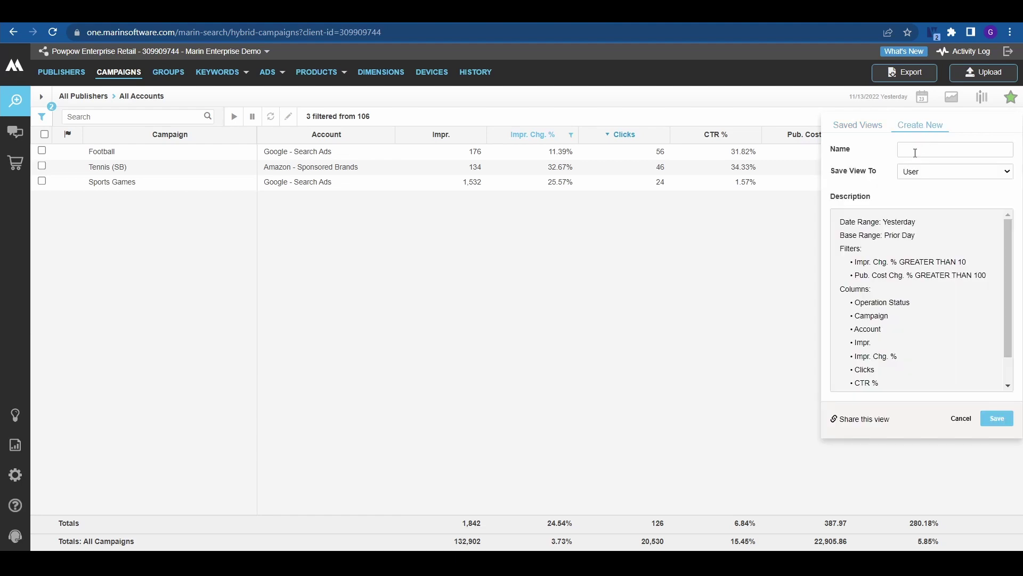
click(916, 149)
text(Impression and Pub Cost Change)
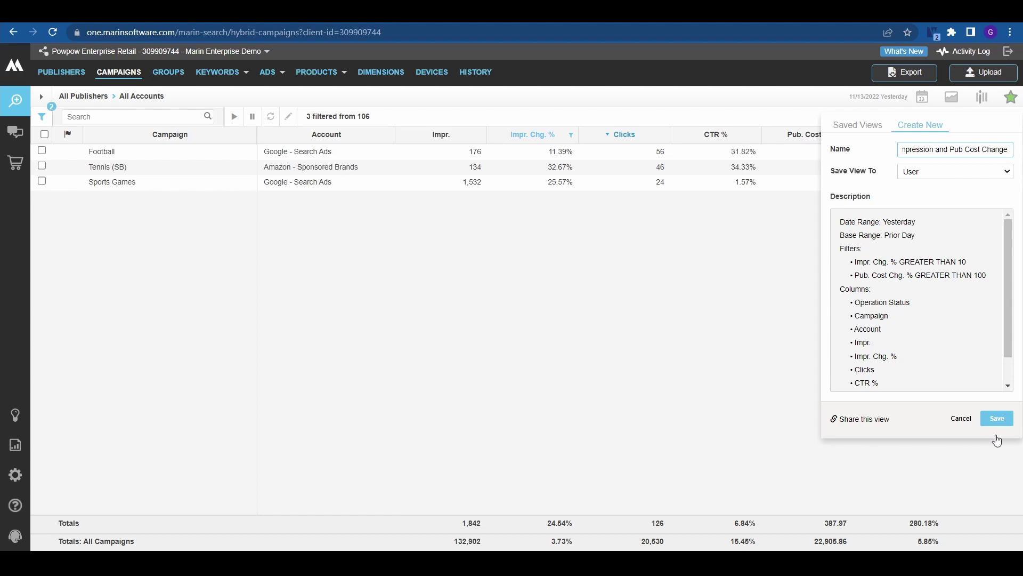
click(998, 421)
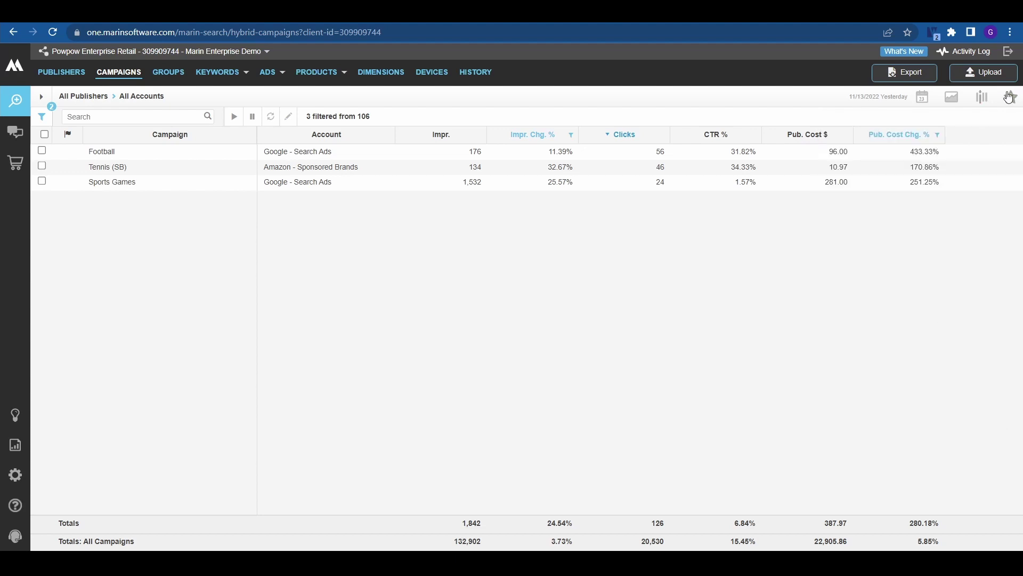
View the details of the personal saved view and browse the shared saved views, and close the list without loading any
click(1011, 98)
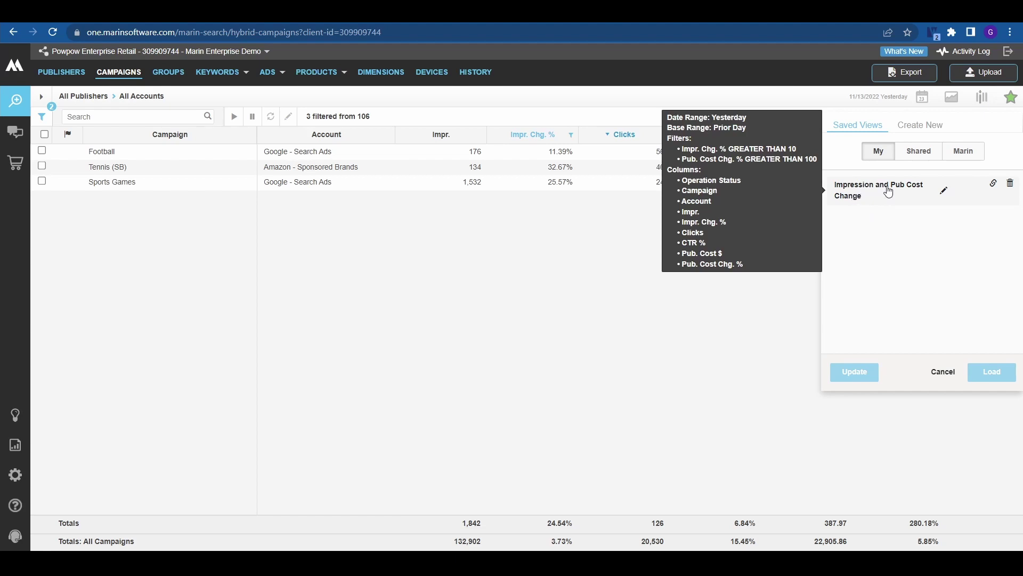
click(926, 153)
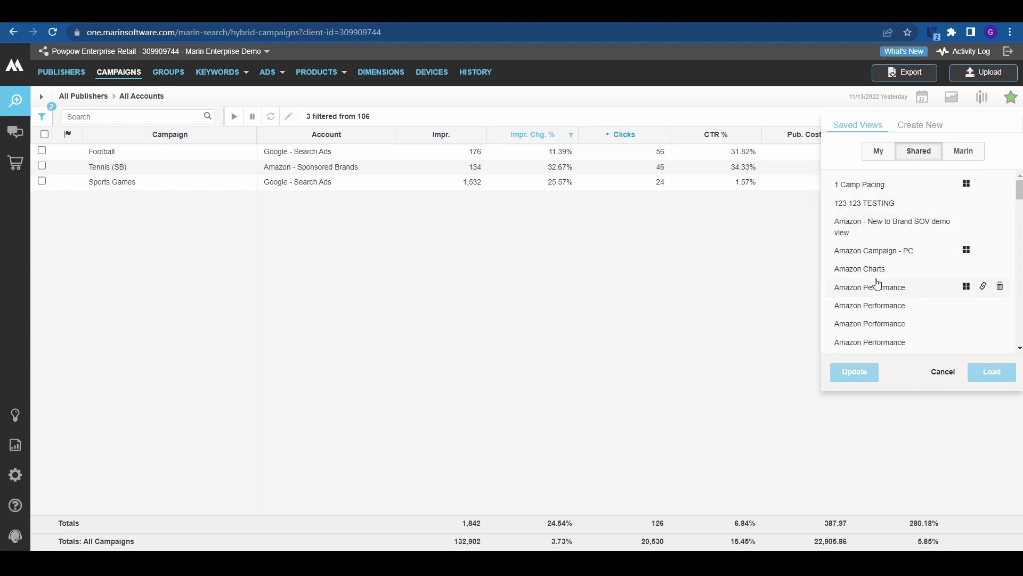
scroll(879, 283, down, 3)
scroll(878, 283, up, 3)
click(941, 373)
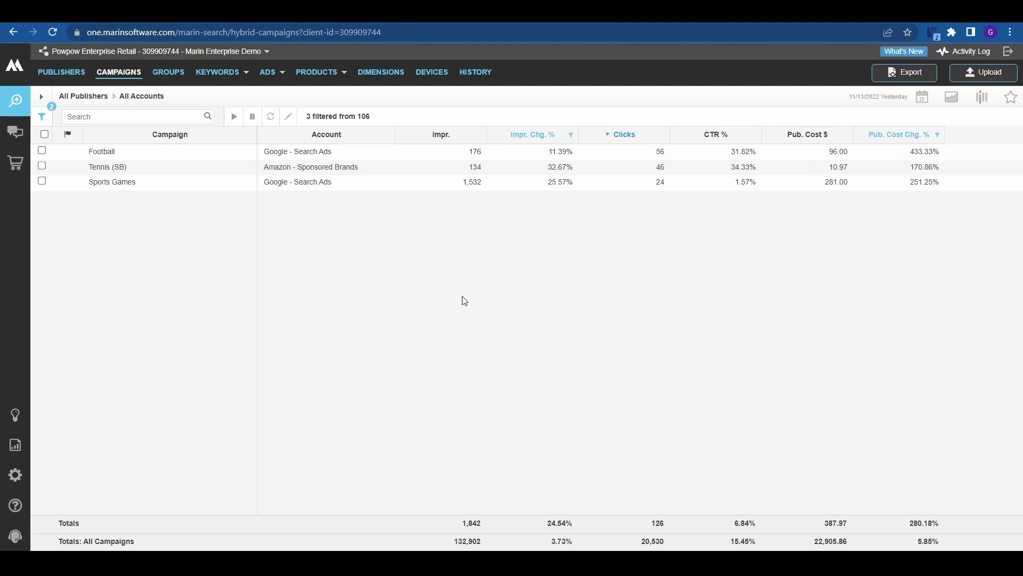
Open the optimization insights and examine the Keywords recommendations
click(11, 416)
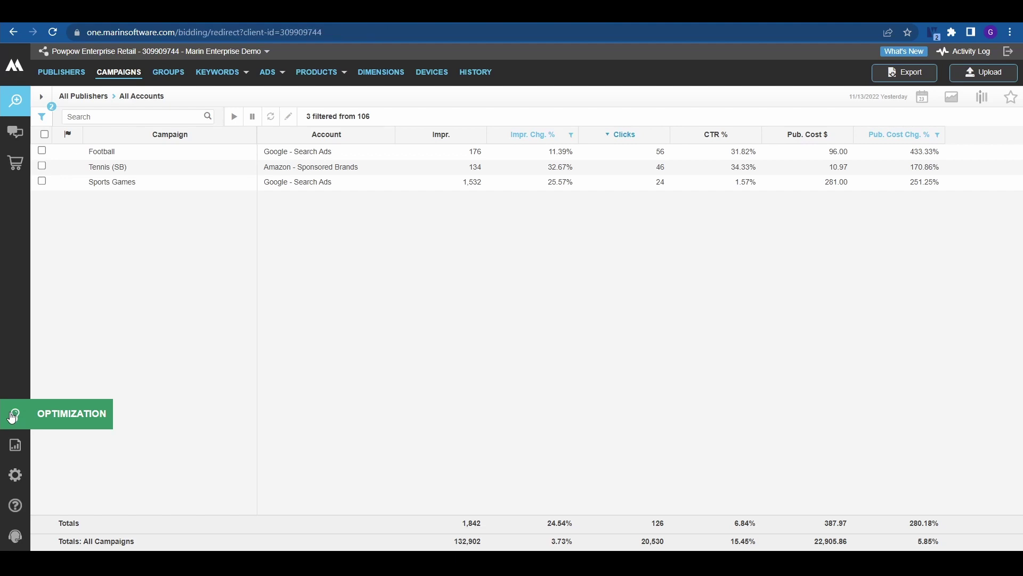
click(237, 75)
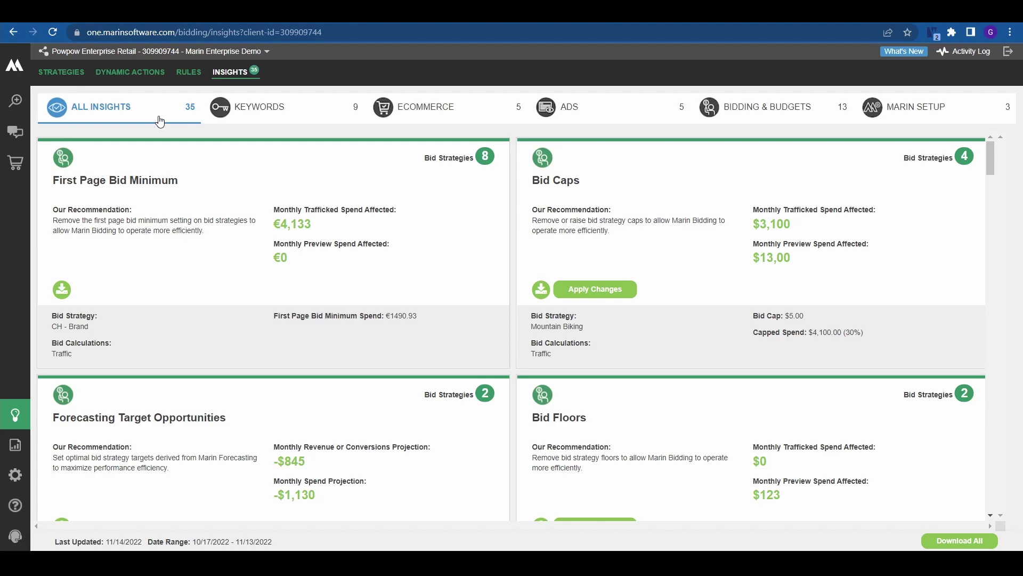
click(263, 112)
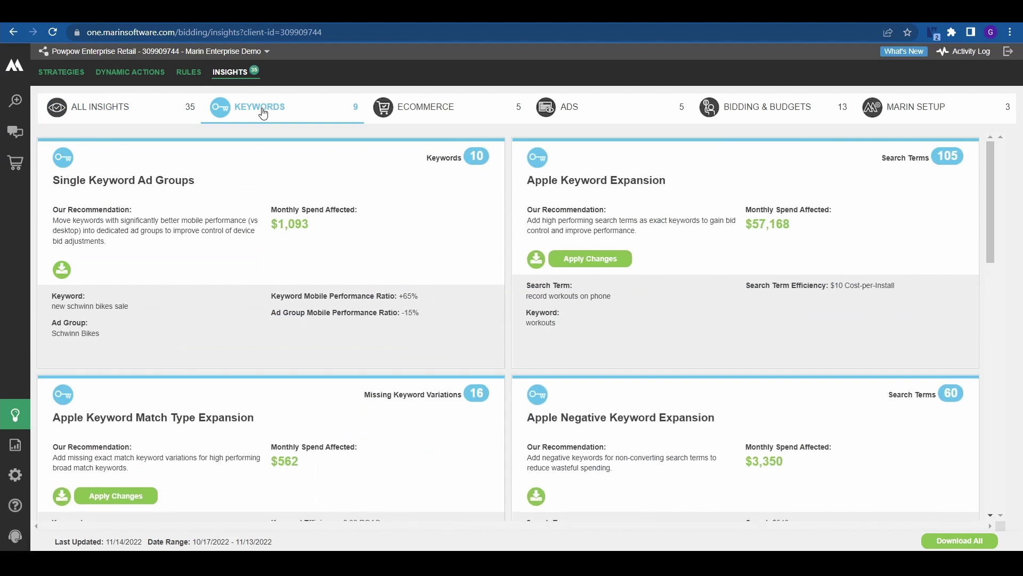
scroll(302, 201, down, 5)
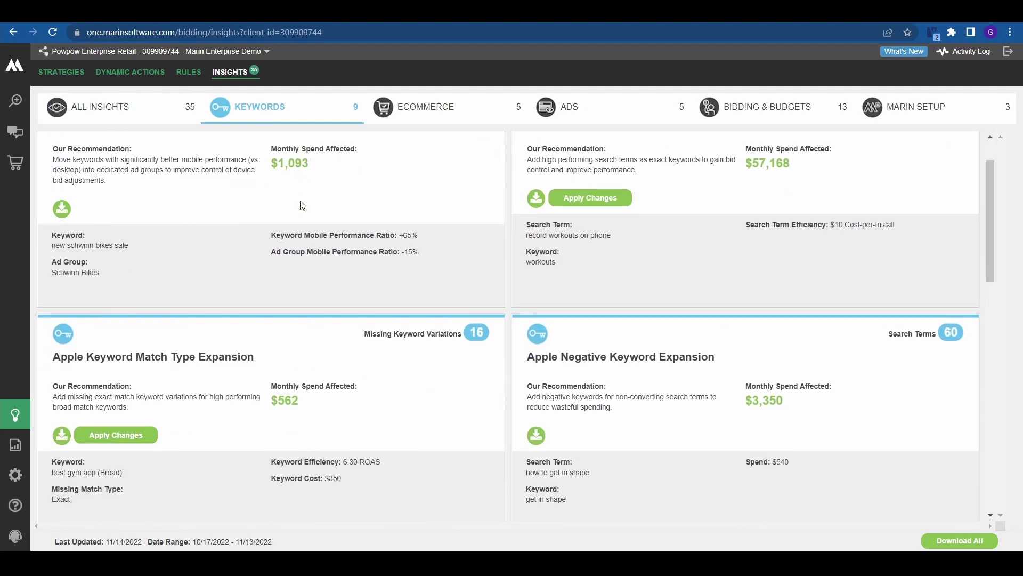
scroll(302, 201, up, 5)
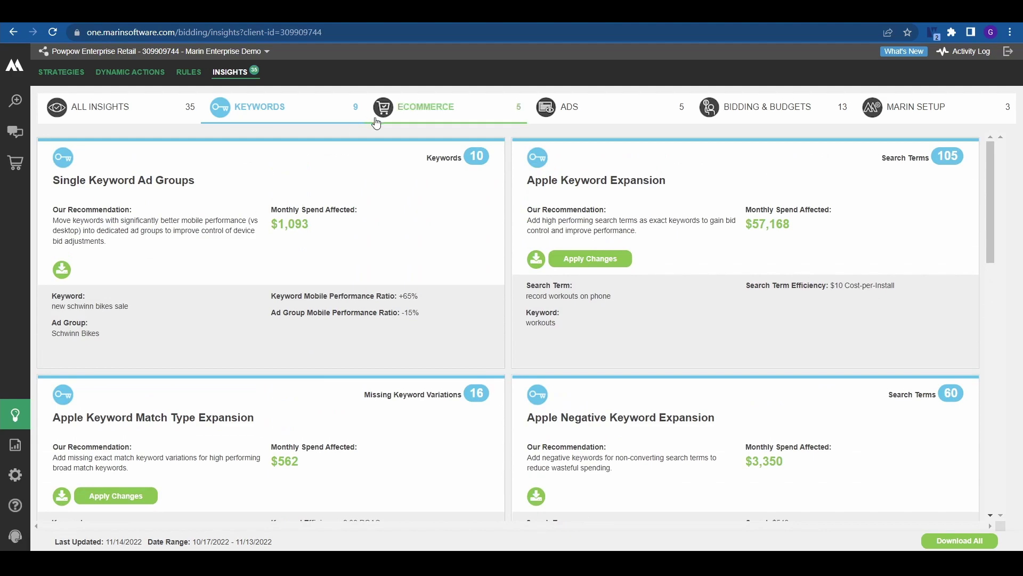
Examine the Ecommerce insights down to the Top Performing Products recommendation
click(423, 111)
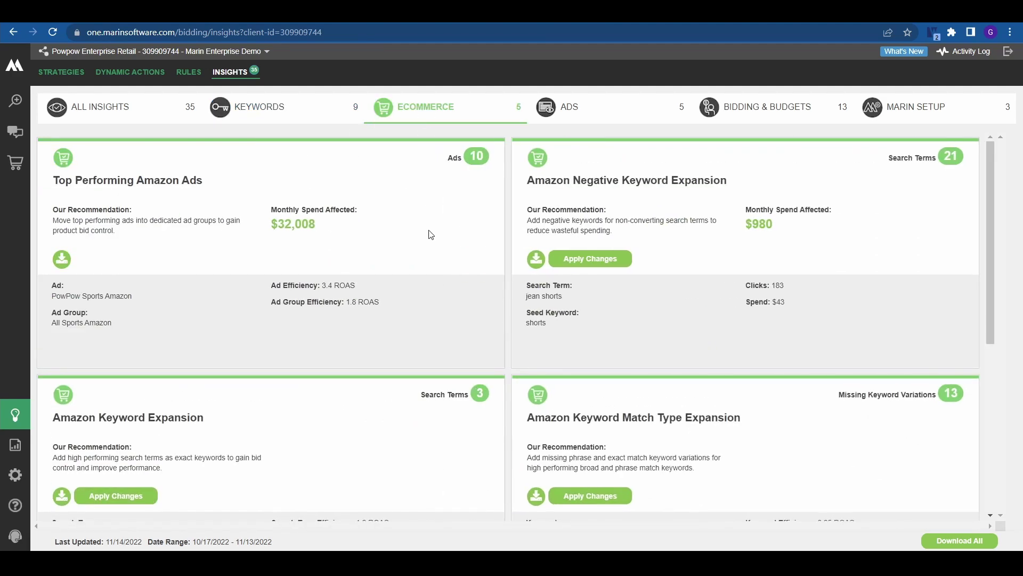
scroll(425, 256, down, 2)
scroll(424, 256, down, 4)
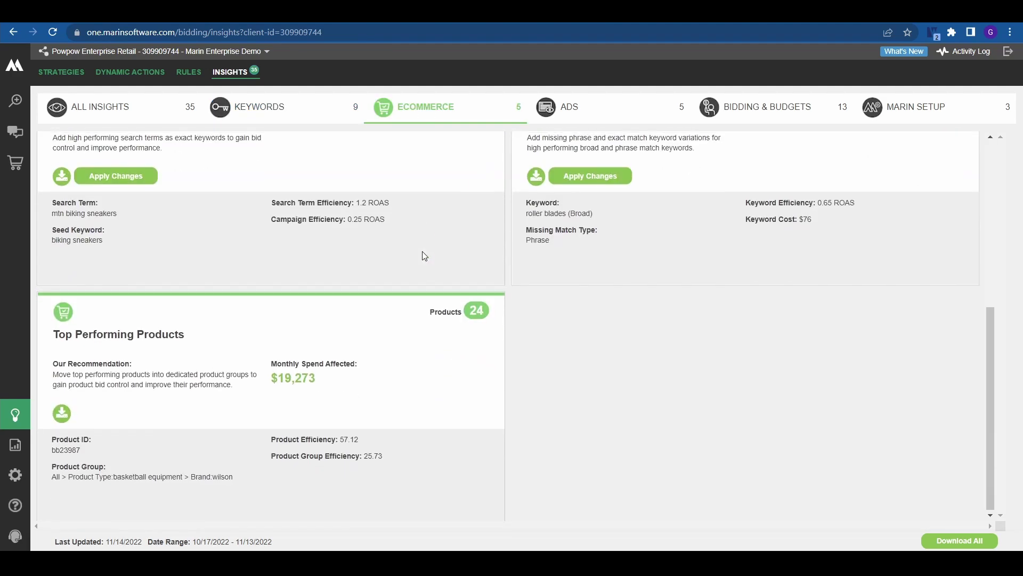
Examine the Ads insights from RSA Coverage down to the Ad Optimization recommendation
scroll(425, 256, up, 6)
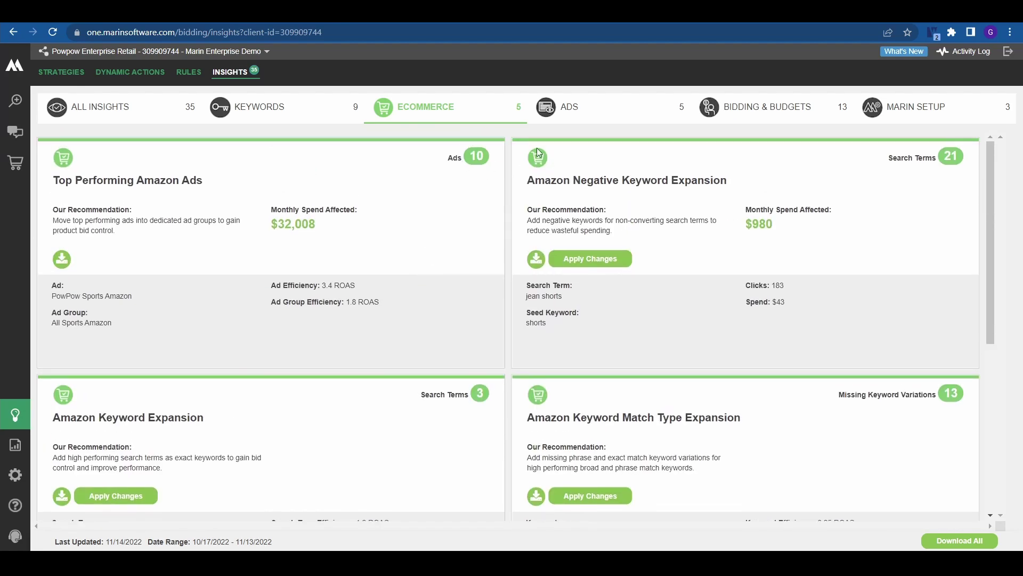
click(567, 110)
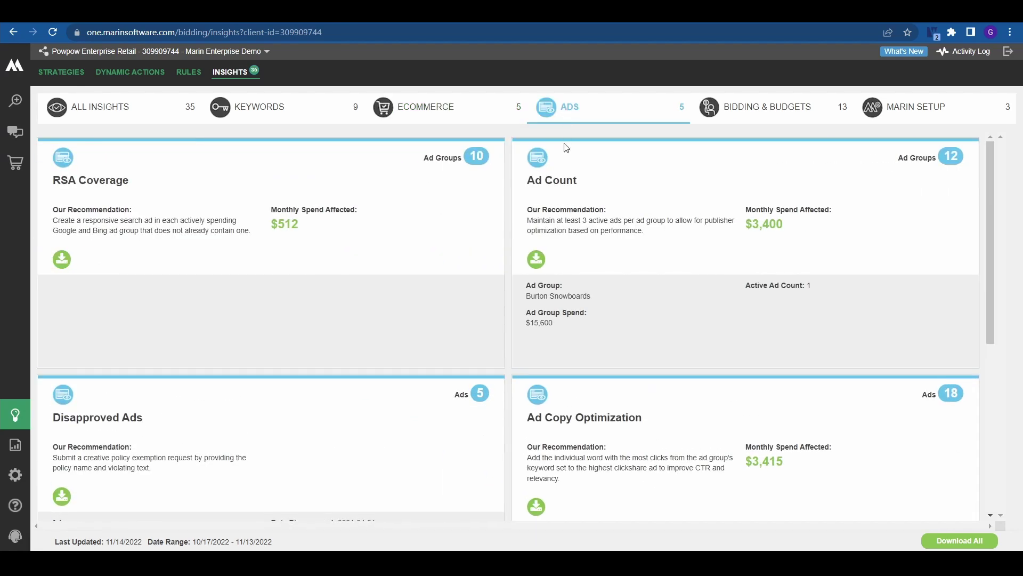
scroll(553, 206, down, 2)
scroll(554, 207, down, 4)
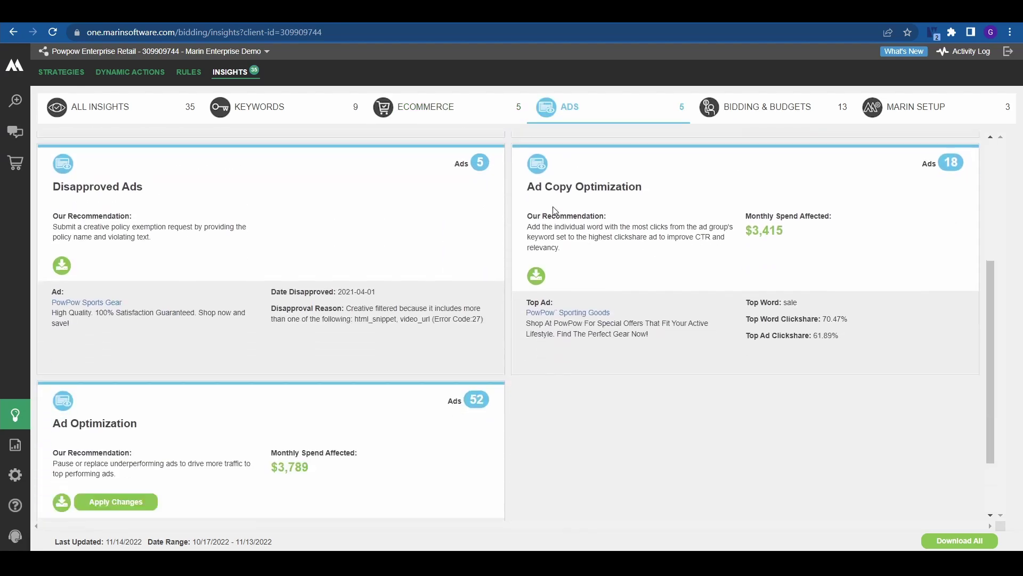
Examine the Bidding & Budgets insights from First Page Bid Minimum down to the Budget Capped Campaigns recommendation
scroll(554, 209, up, 6)
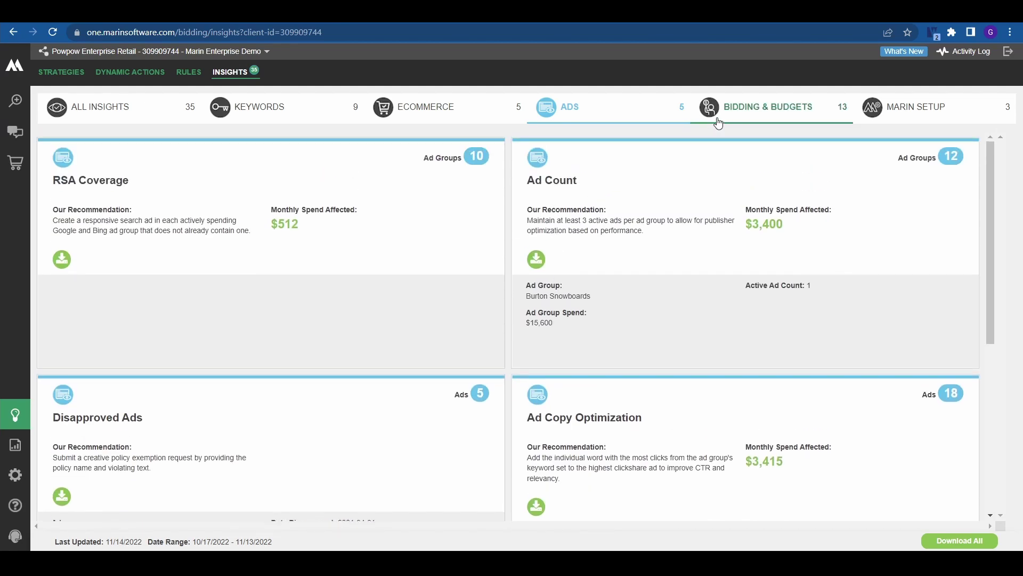
click(738, 111)
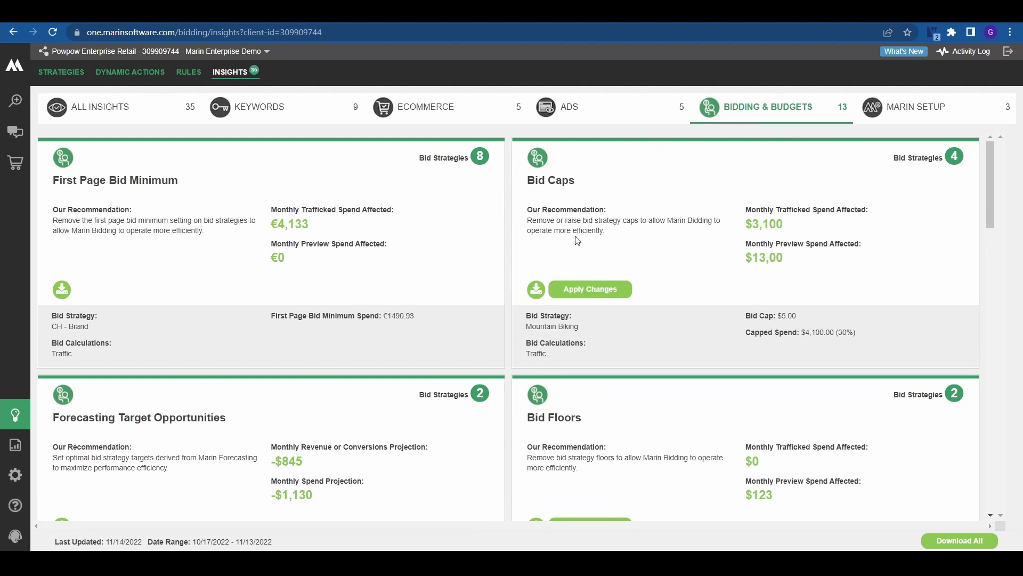
scroll(597, 306, down, 3)
scroll(601, 315, down, 5)
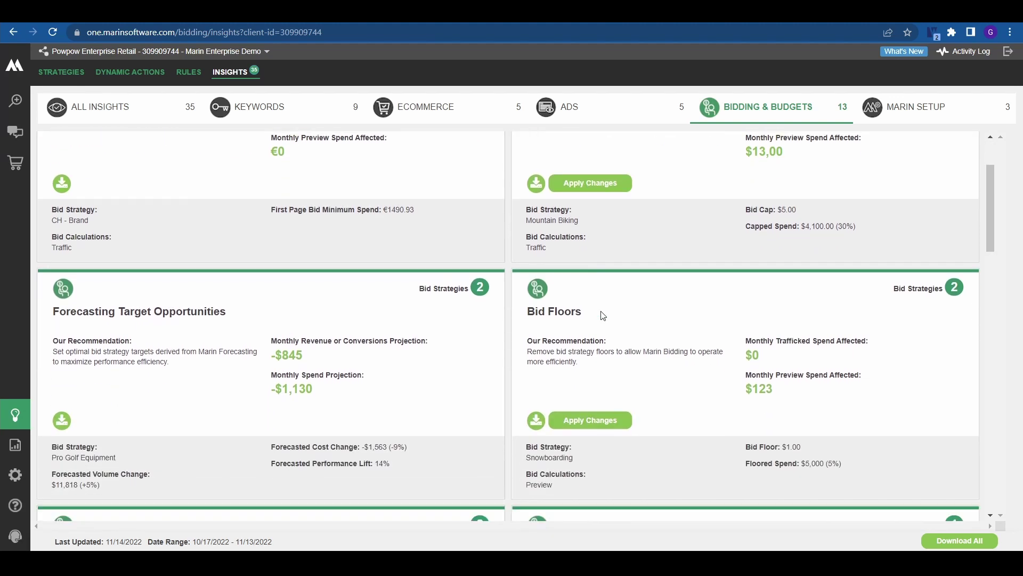
scroll(604, 315, down, 1)
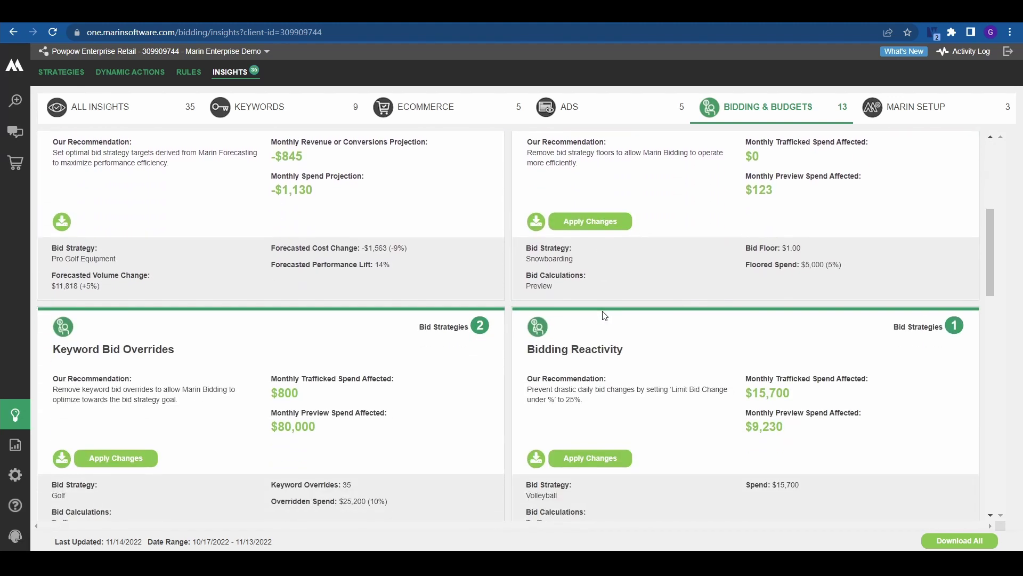
scroll(604, 316, down, 1)
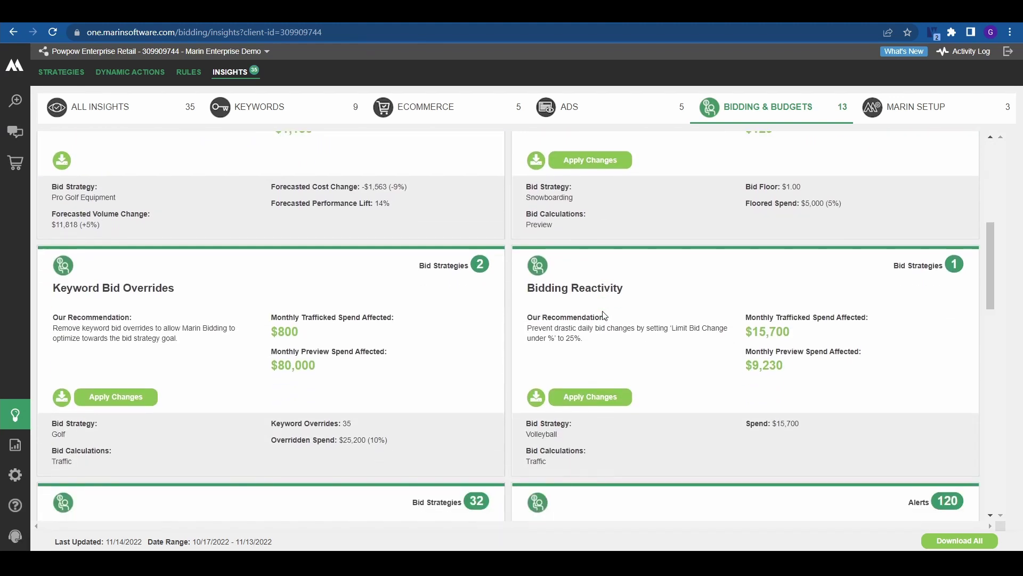
scroll(605, 315, down, 1)
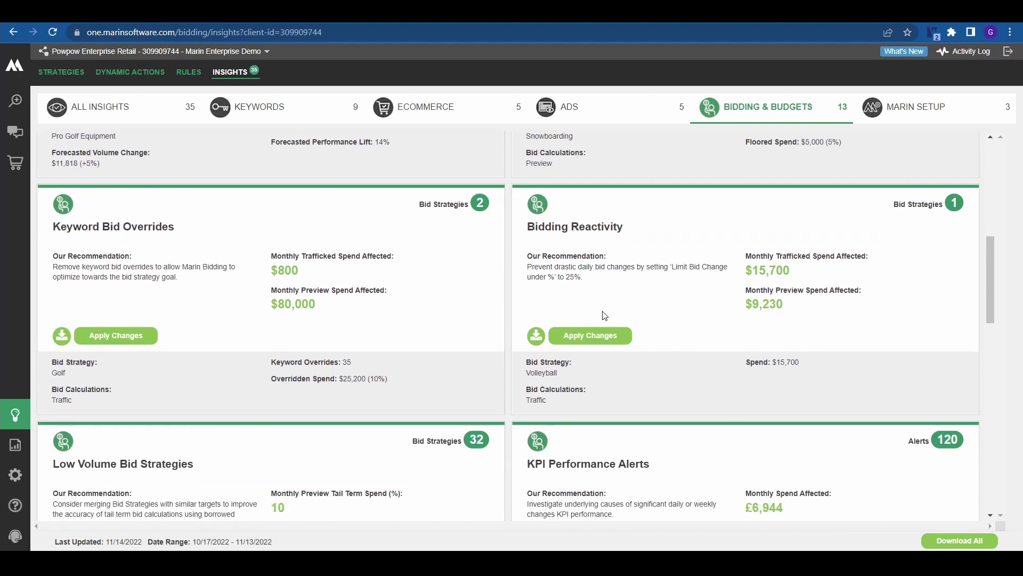
scroll(594, 342, down, 1)
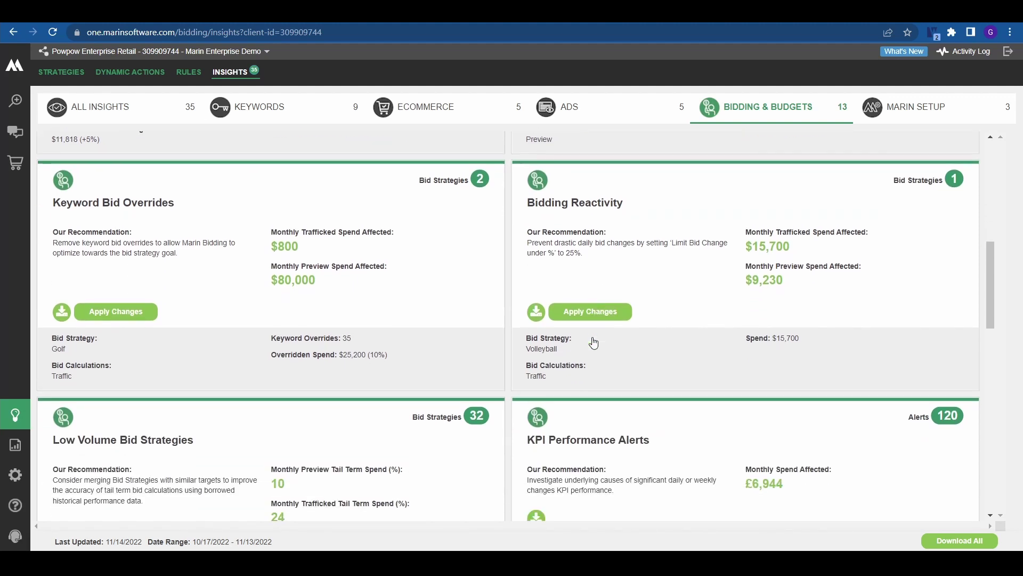
scroll(594, 343, down, 2)
scroll(594, 342, down, 2)
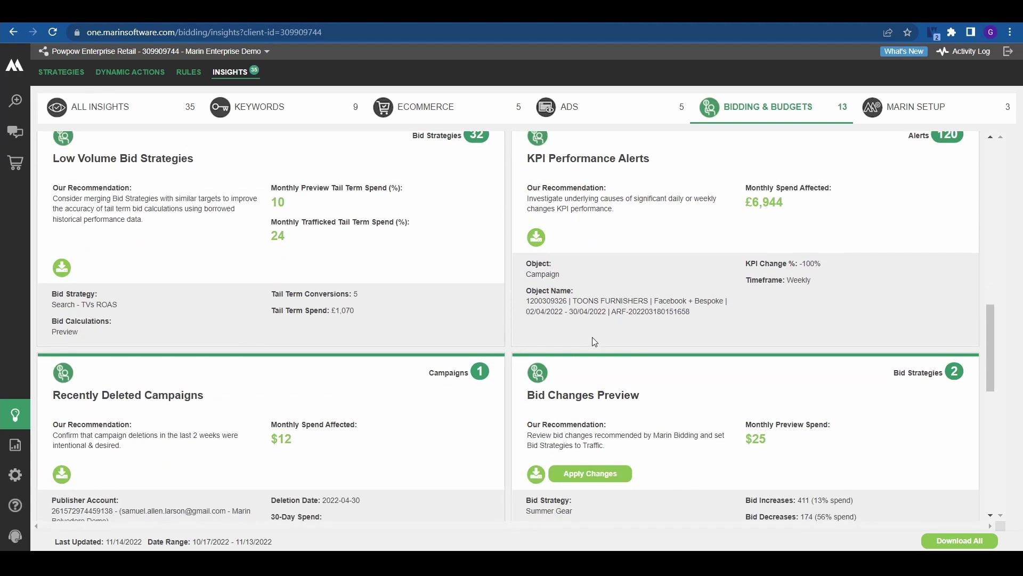
scroll(595, 341, down, 6)
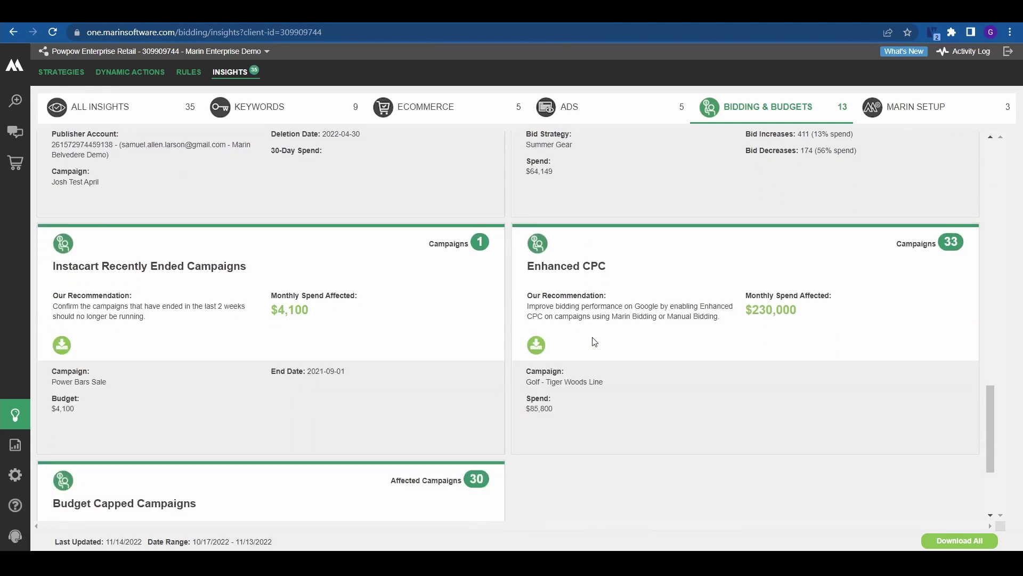
scroll(595, 342, down, 1)
scroll(595, 342, down, 2)
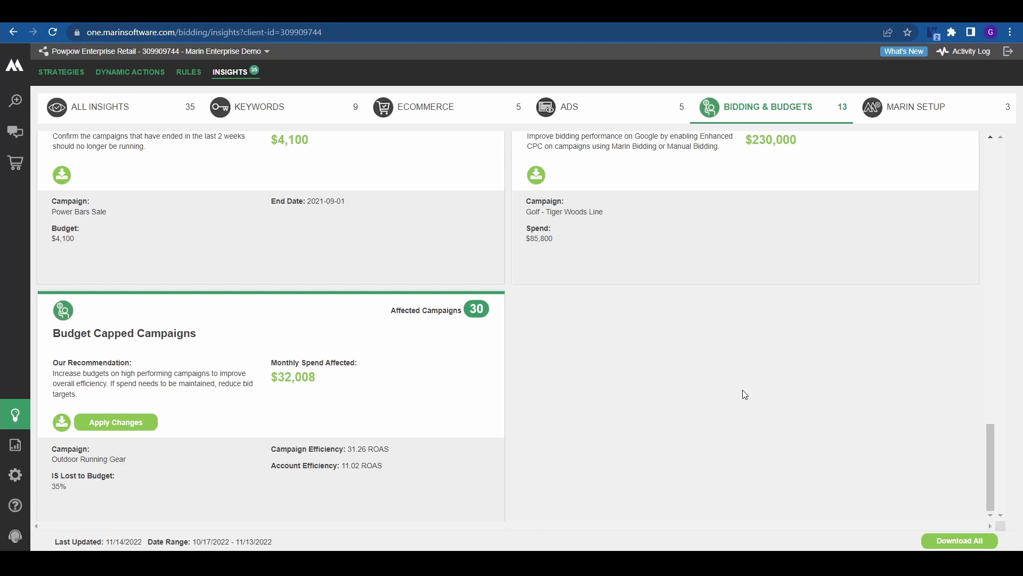
Start a new automation rule for active ads with the criterion CP Main Kpi higher than $4 over 7 days
click(187, 74)
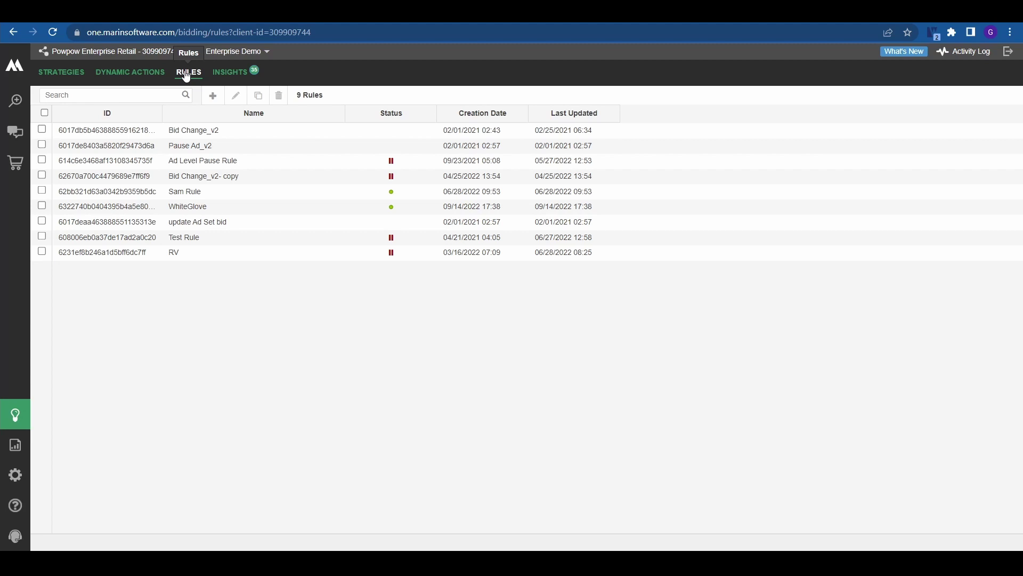
click(213, 96)
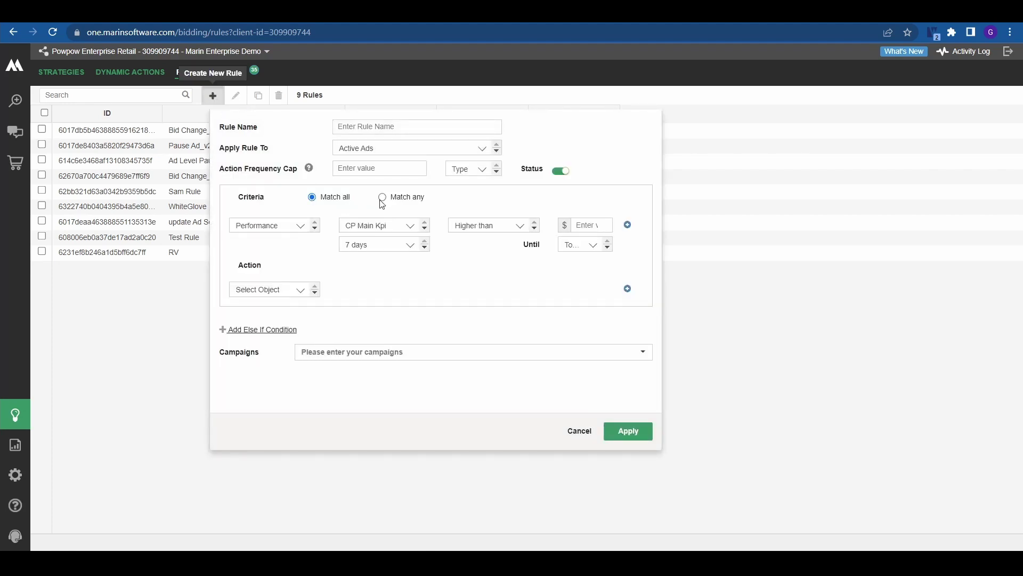
click(583, 226)
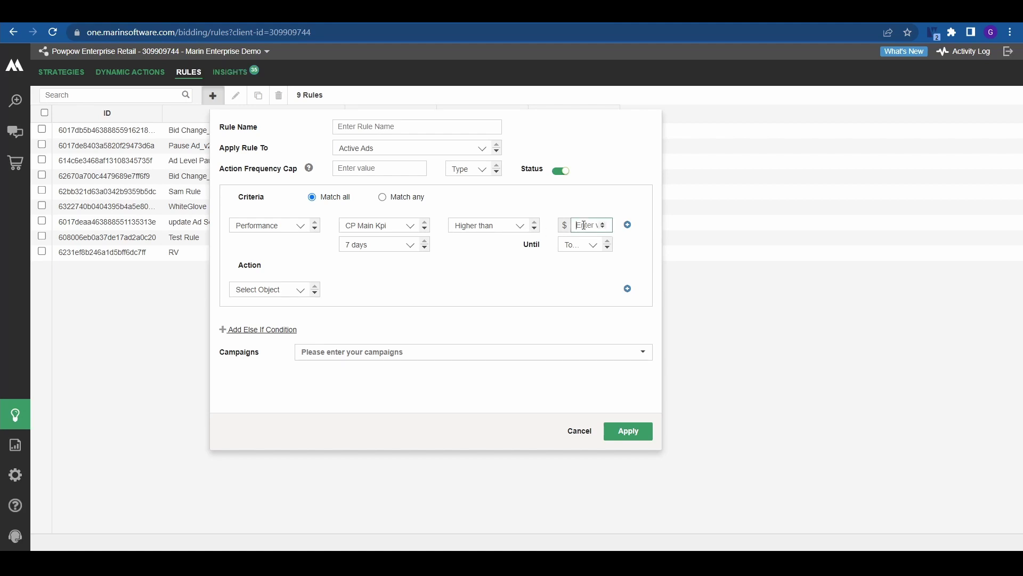
text(4)
Add a second Settings criterion to the rule requiring the Ad Name to equal "Firesale"
click(627, 225)
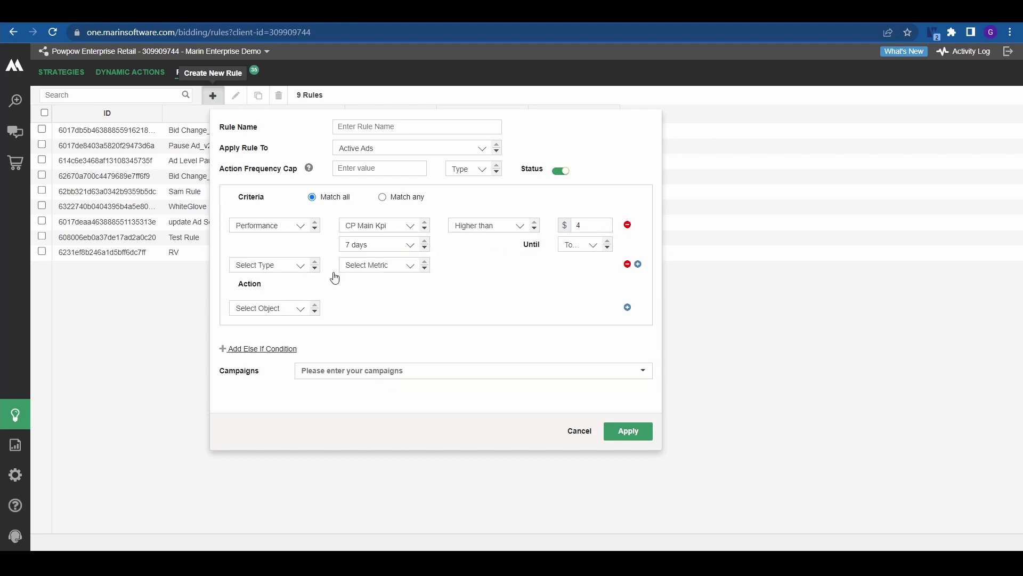
click(299, 266)
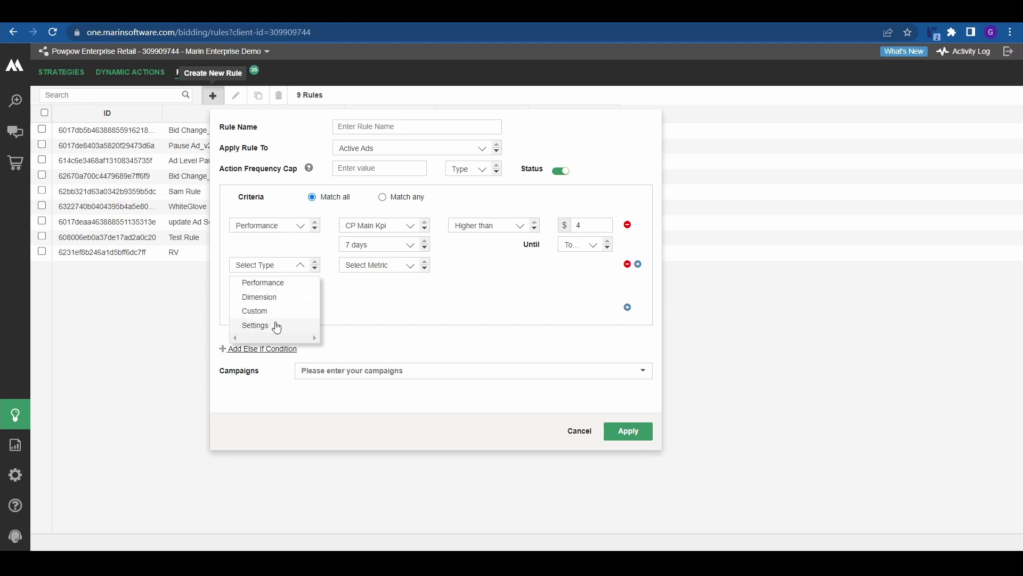
click(272, 325)
click(413, 268)
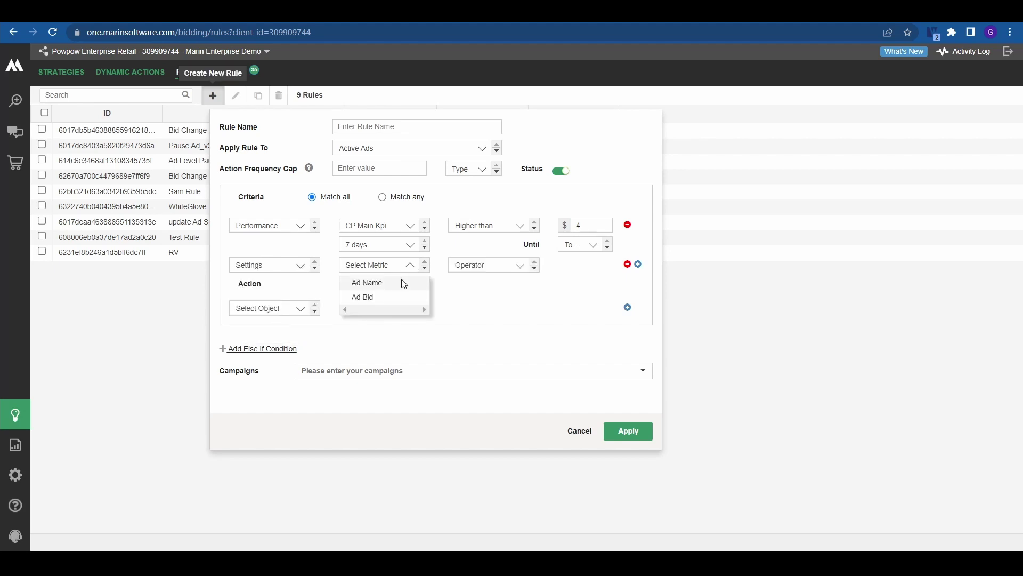
click(401, 283)
click(520, 268)
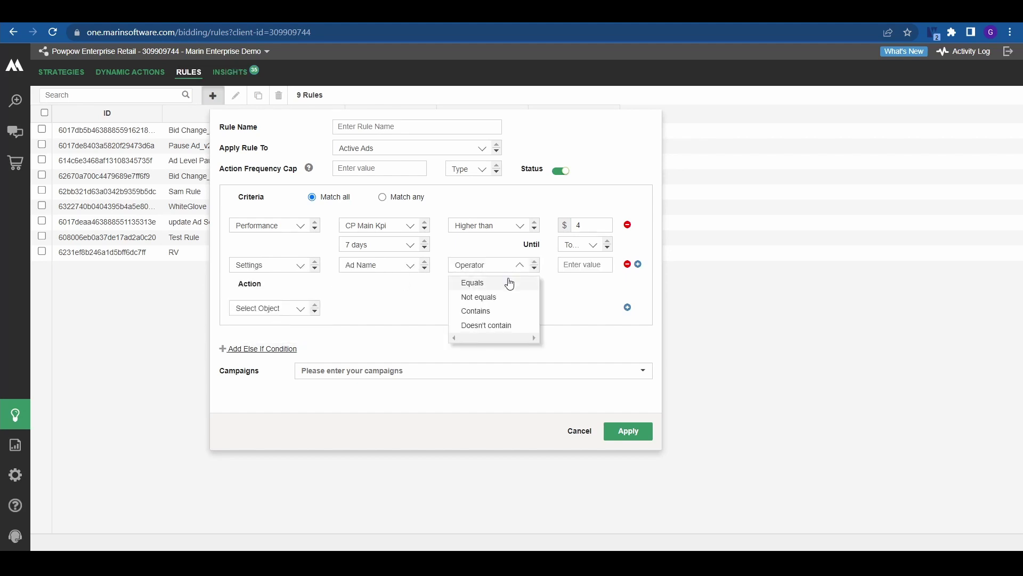
click(506, 283)
click(569, 266)
text(Firesale)
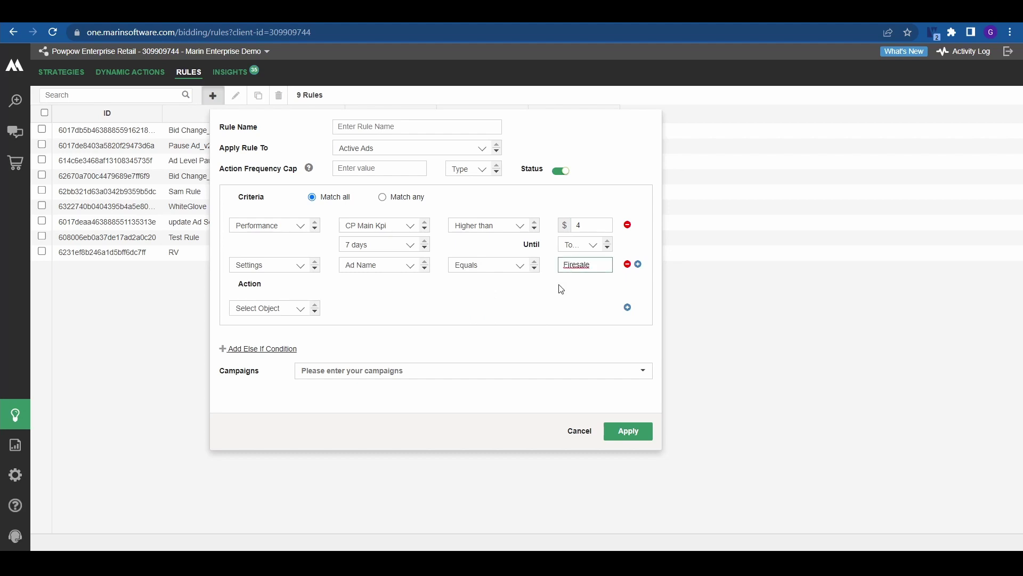
Set the rule's action to Pause ad, and discard the new rule without applying it
click(302, 310)
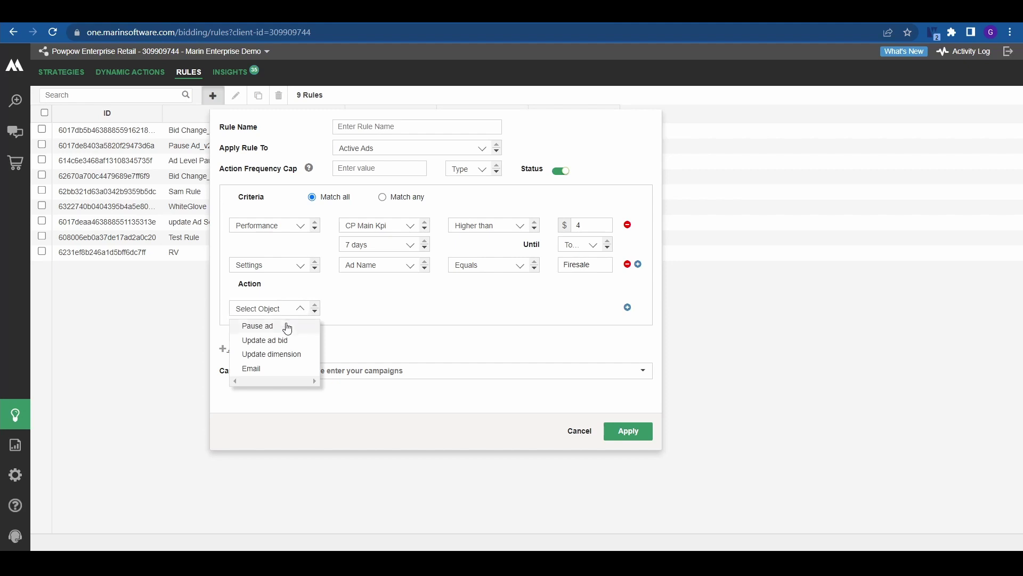
click(288, 327)
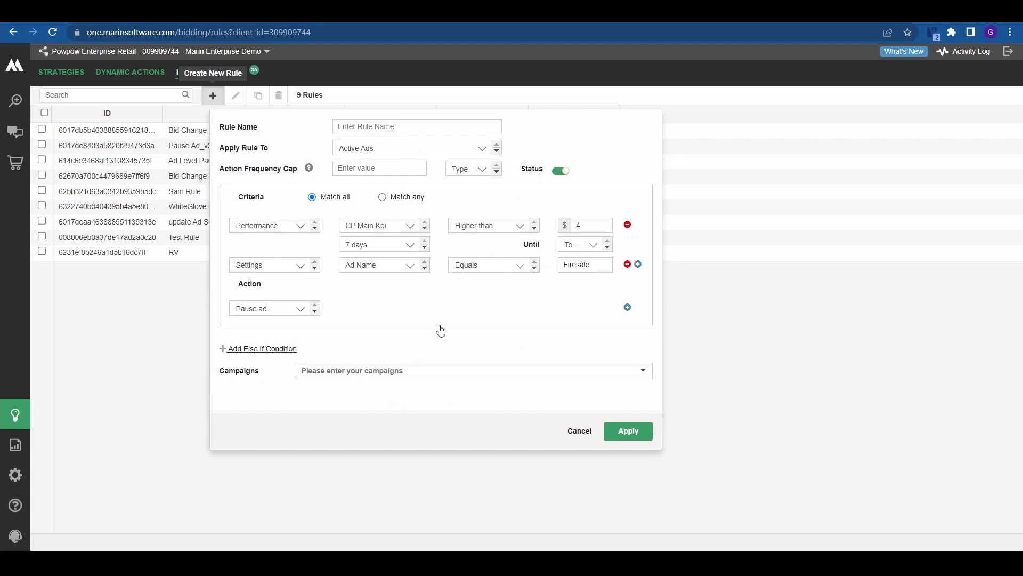
click(582, 441)
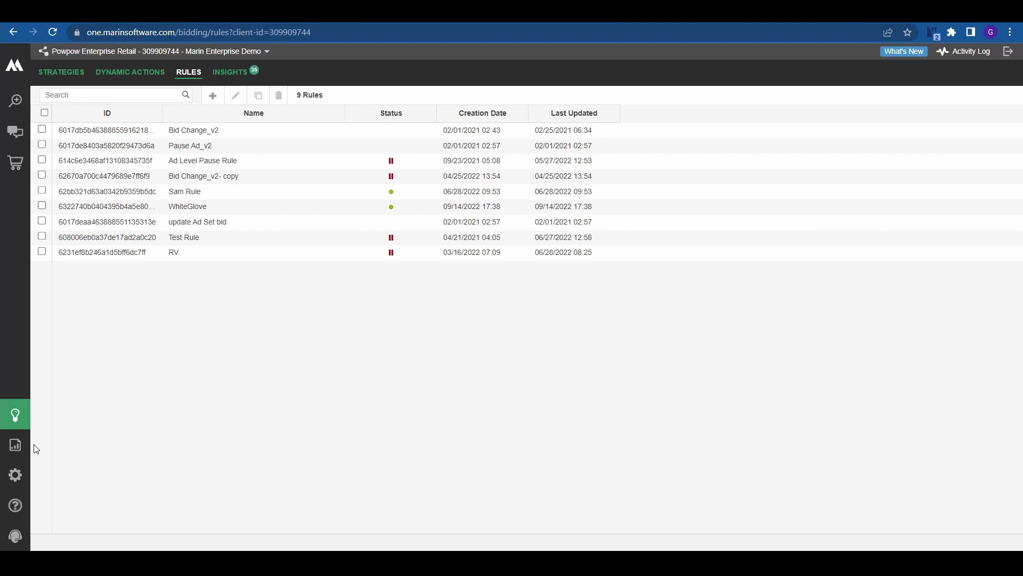
Open the custom columns page in the administration area
click(15, 476)
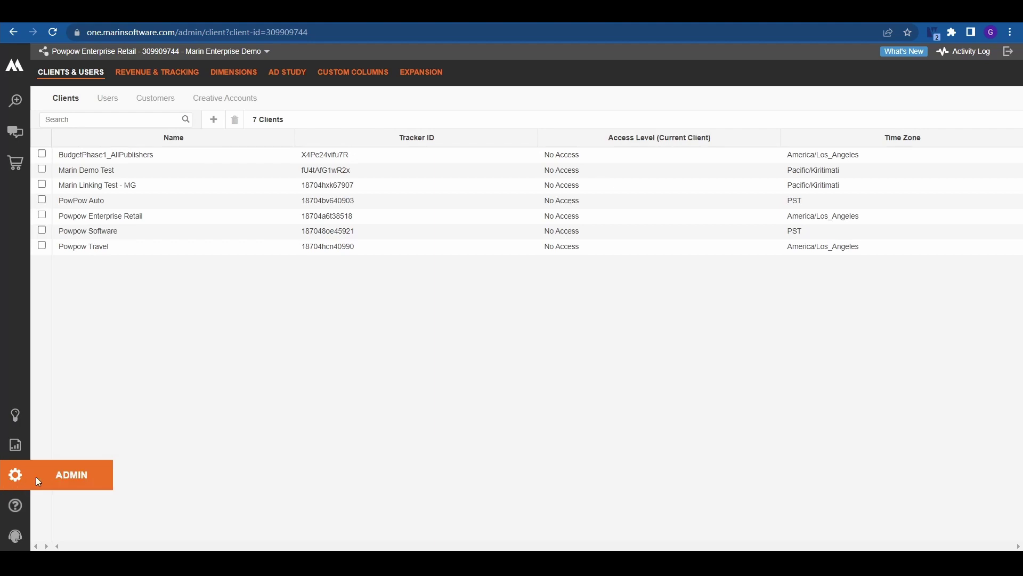
click(339, 78)
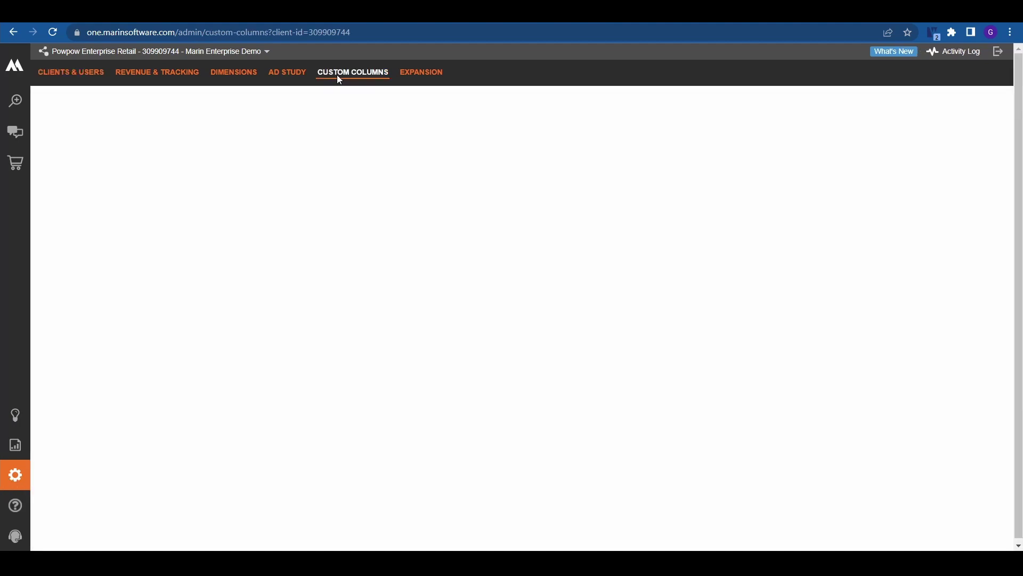